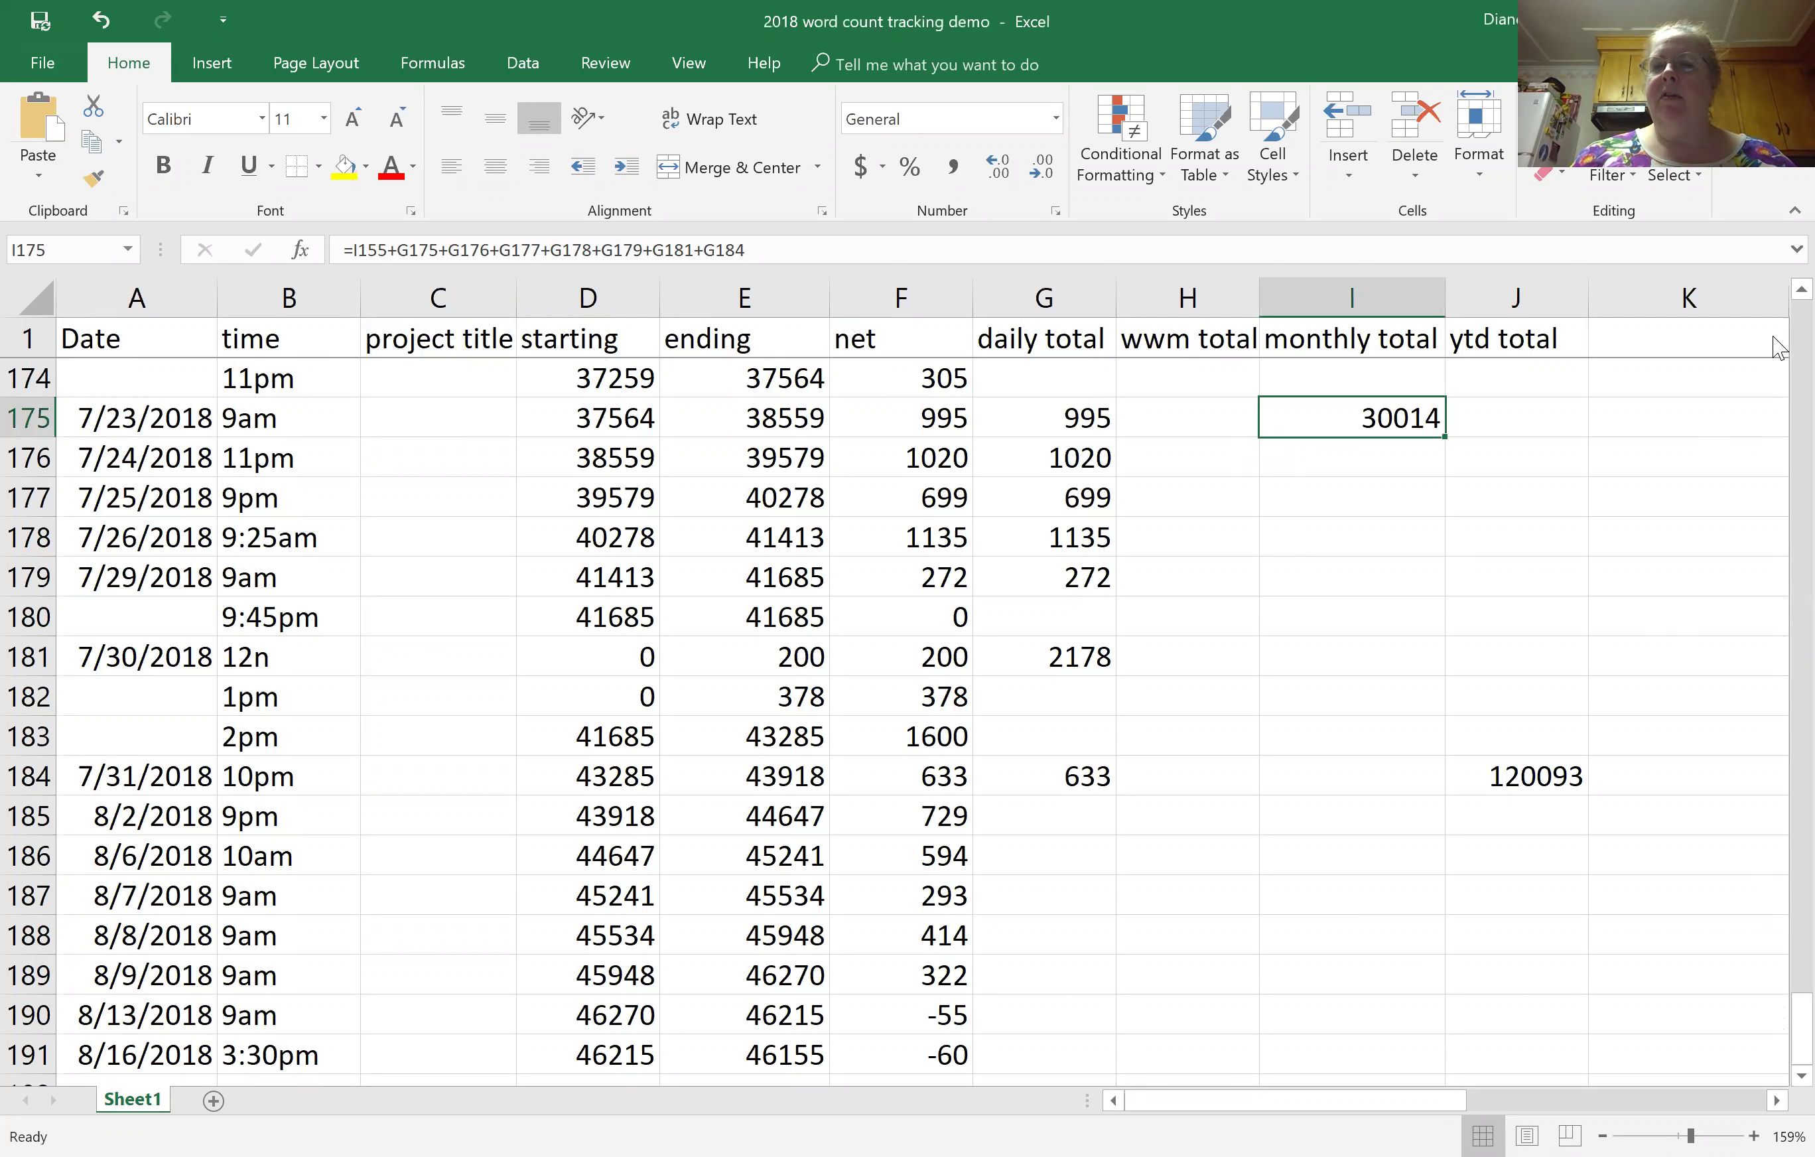
Step: Return to the top of the sheet and select the whole column A (Date)
{"action": "scroll", "coordinate": [1775, 342], "scroll_direction": "up", "scroll_amount": 20}
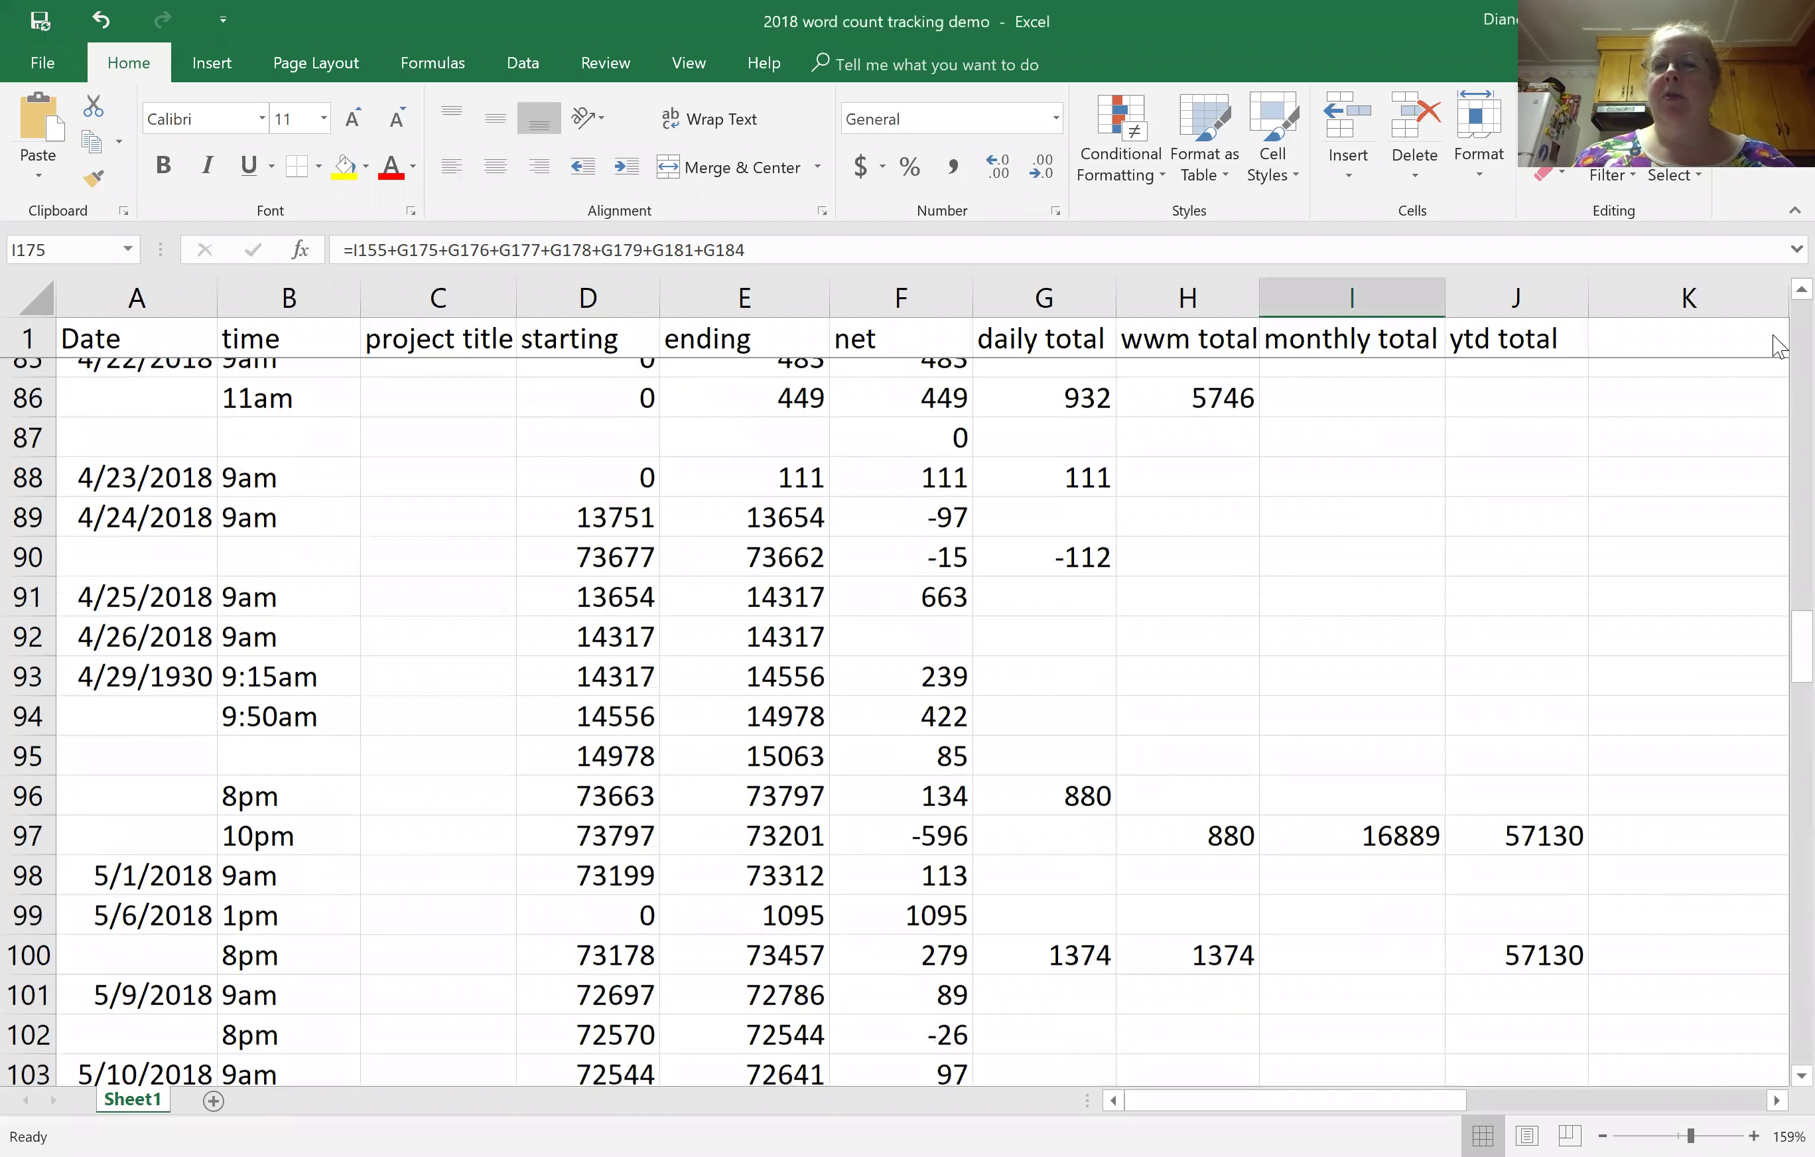
{"action": "scroll", "coordinate": [1775, 342], "scroll_direction": "up", "scroll_amount": 20}
{"action": "scroll", "coordinate": [1778, 347], "scroll_direction": "up", "scroll_amount": 4}
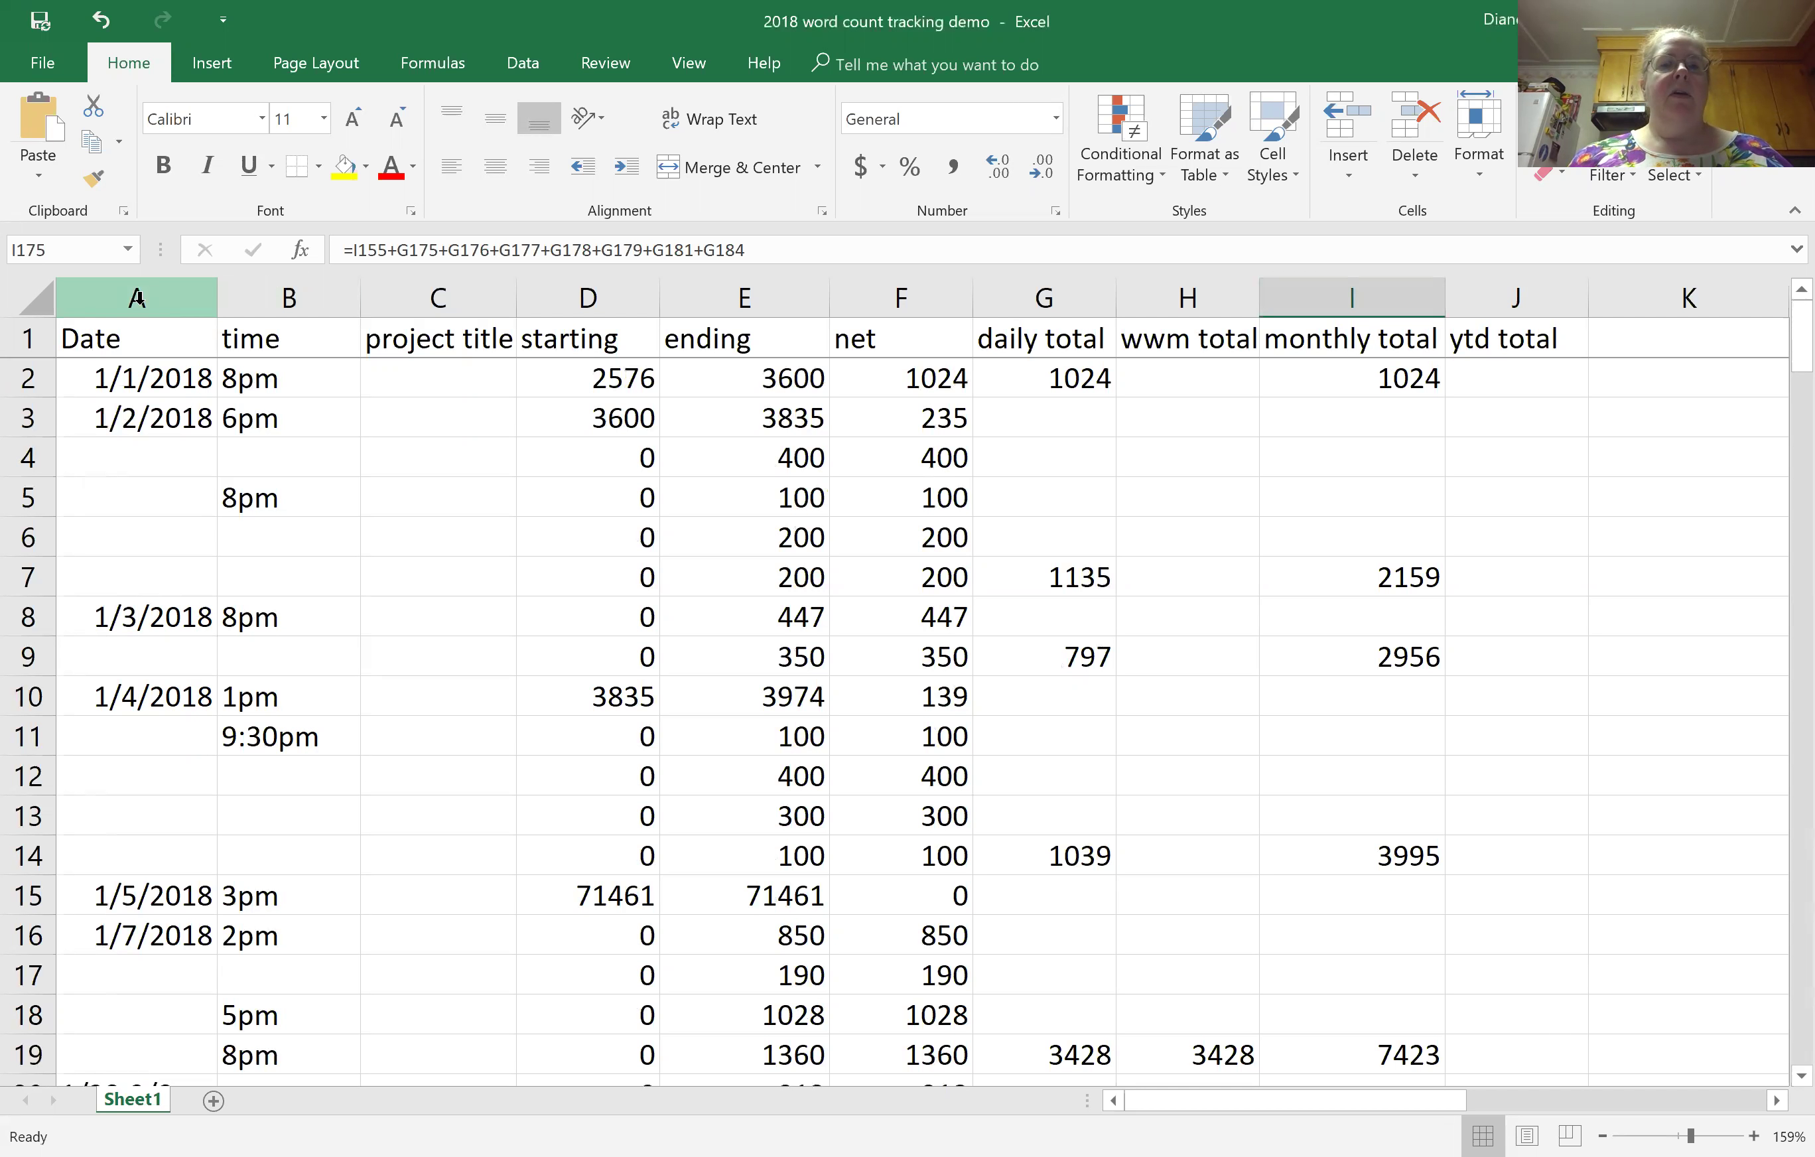
{"action": "left_click", "coordinate": [138, 298]}
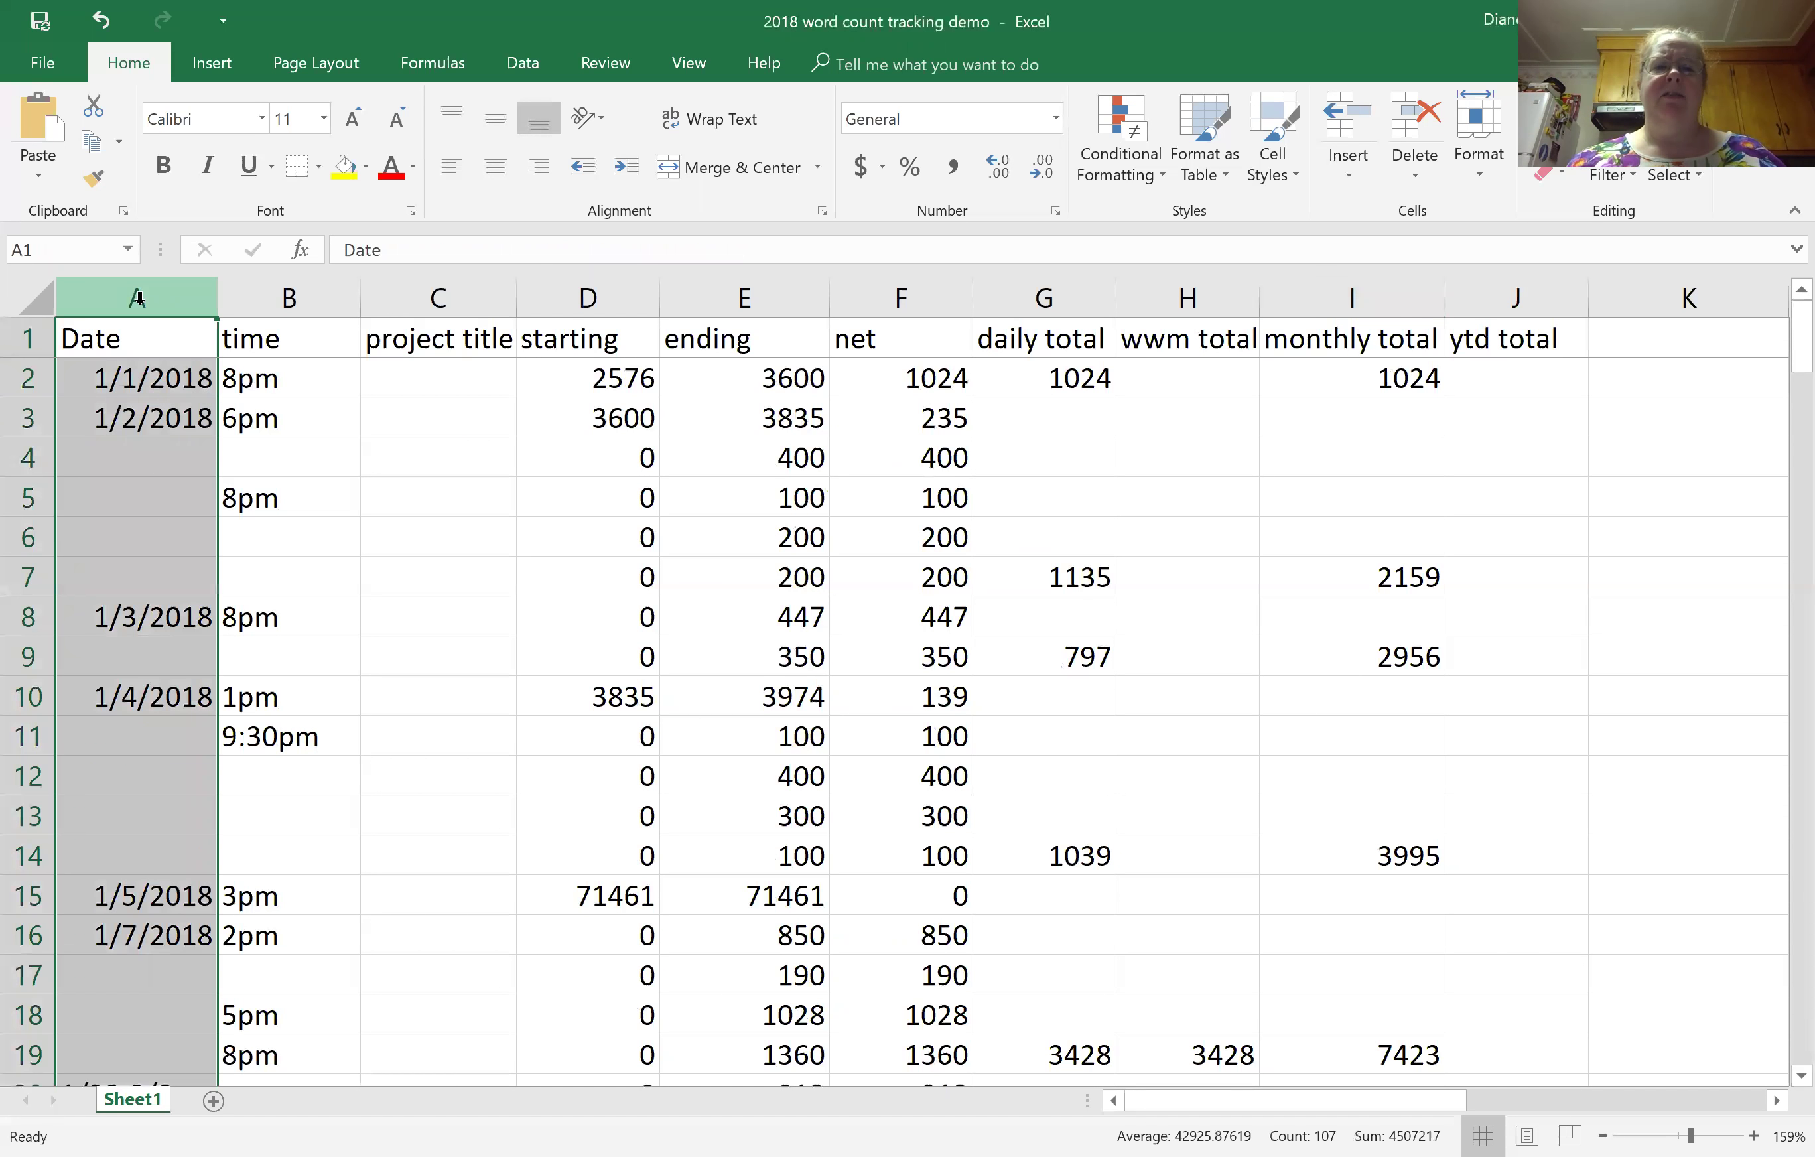
Step: Apply the default Date number format to column A so entries read like 1/1/2018
{"action": "left_click", "coordinate": [1056, 211]}
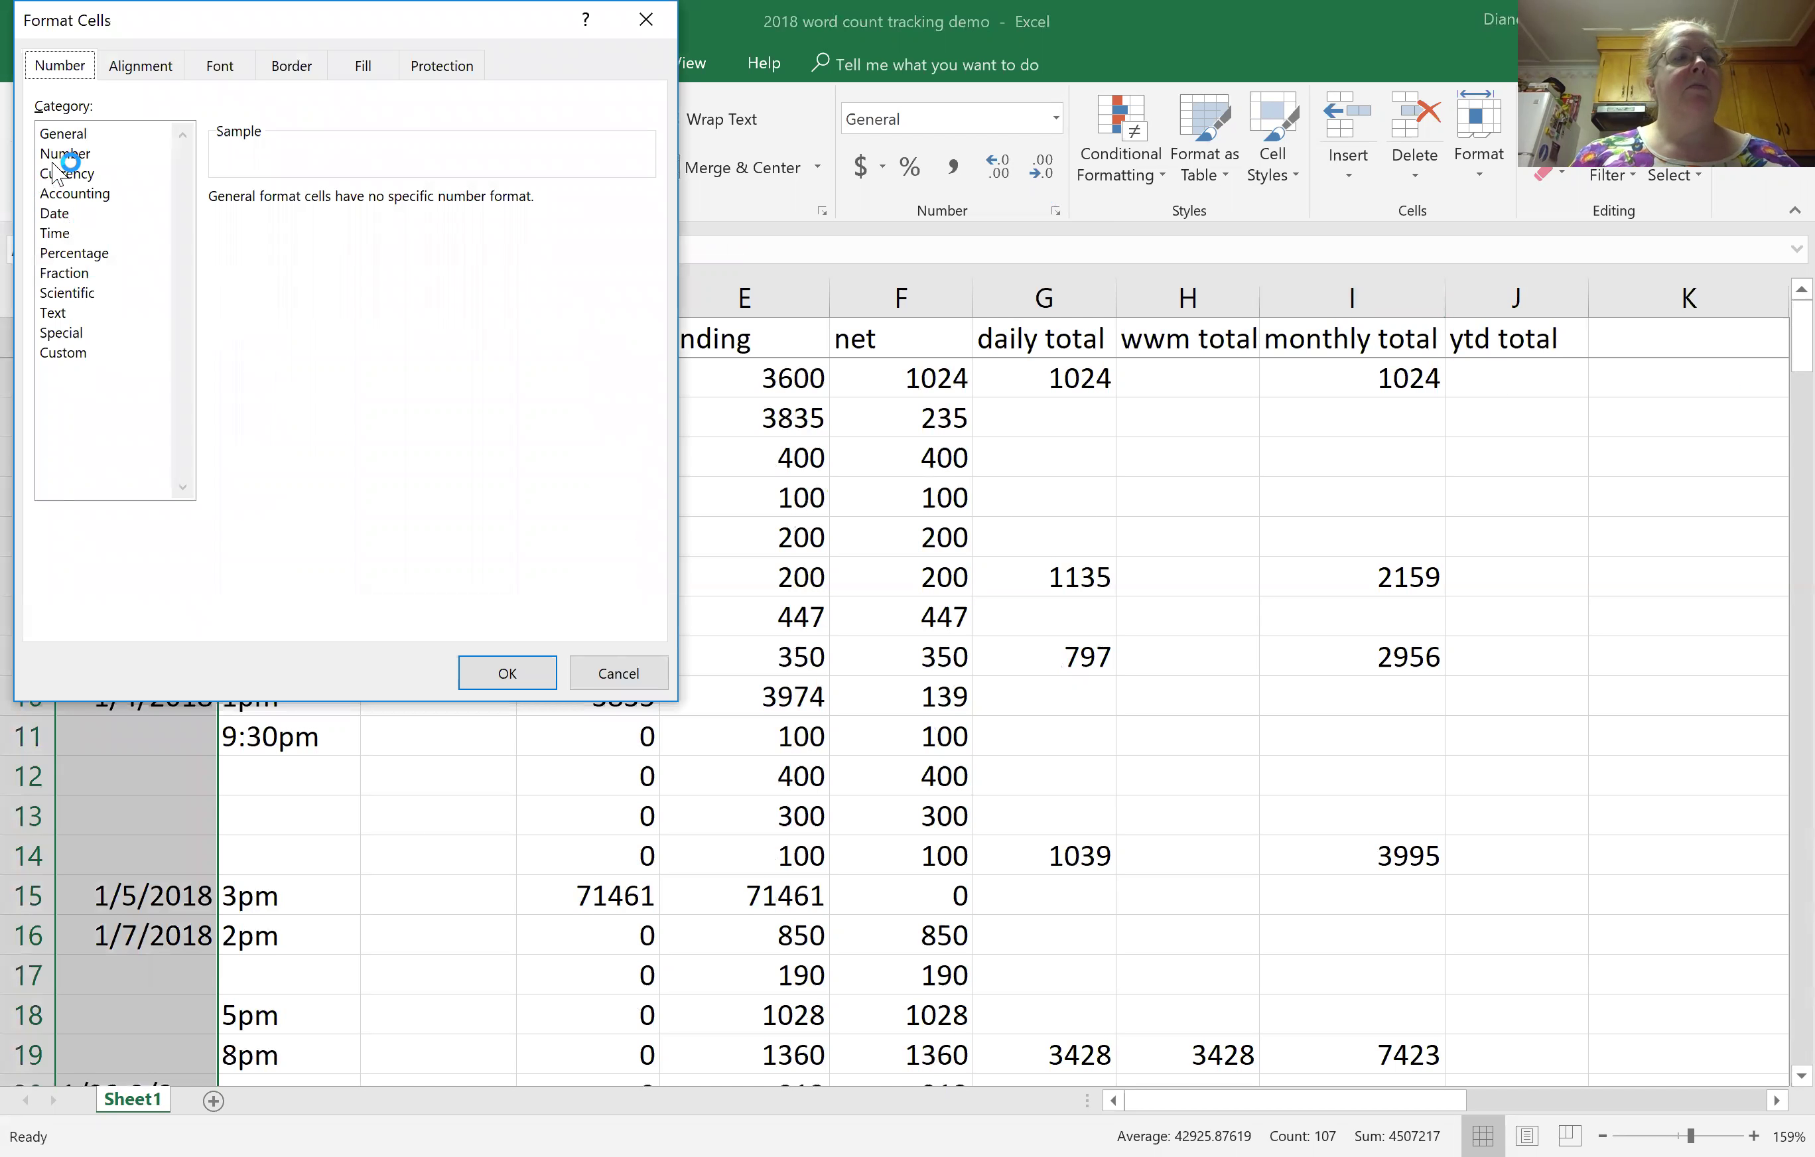
{"action": "left_click", "coordinate": [64, 155]}
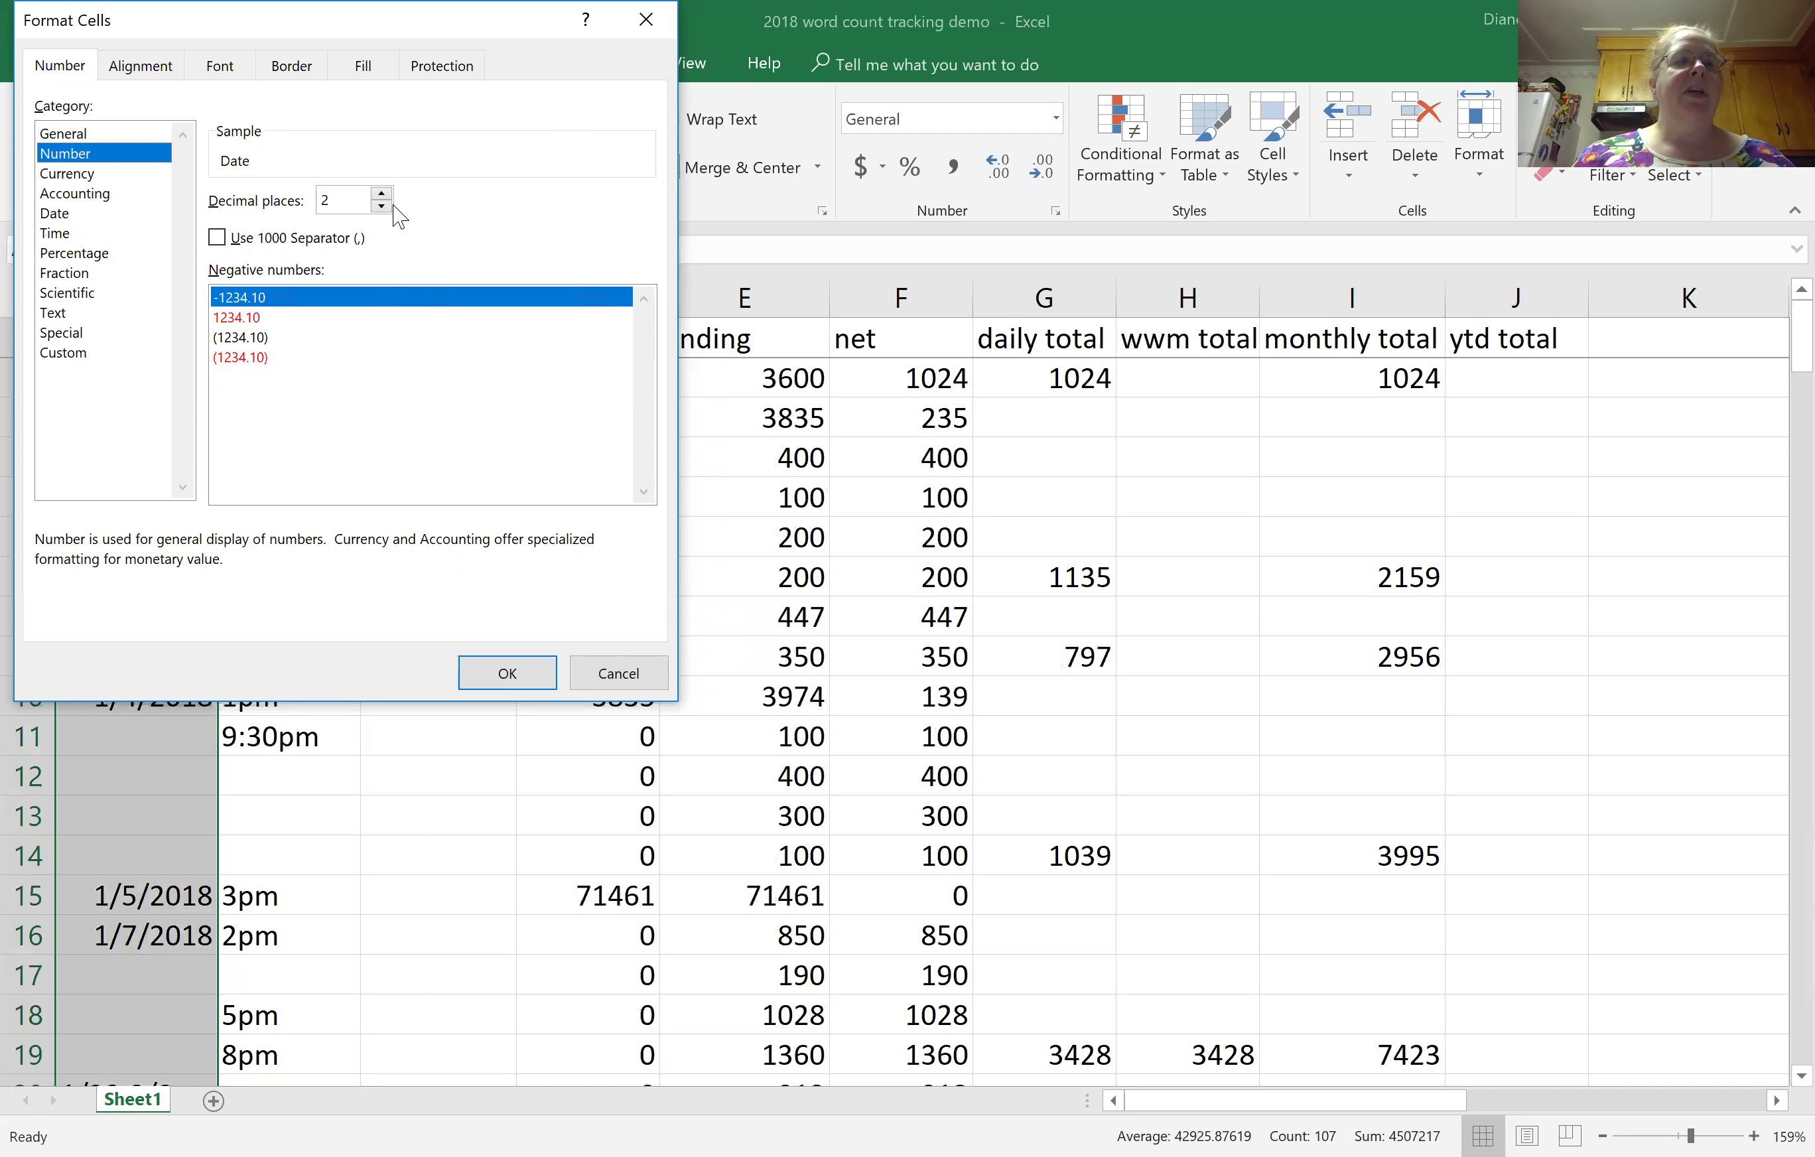
{"action": "left_click", "coordinate": [67, 216]}
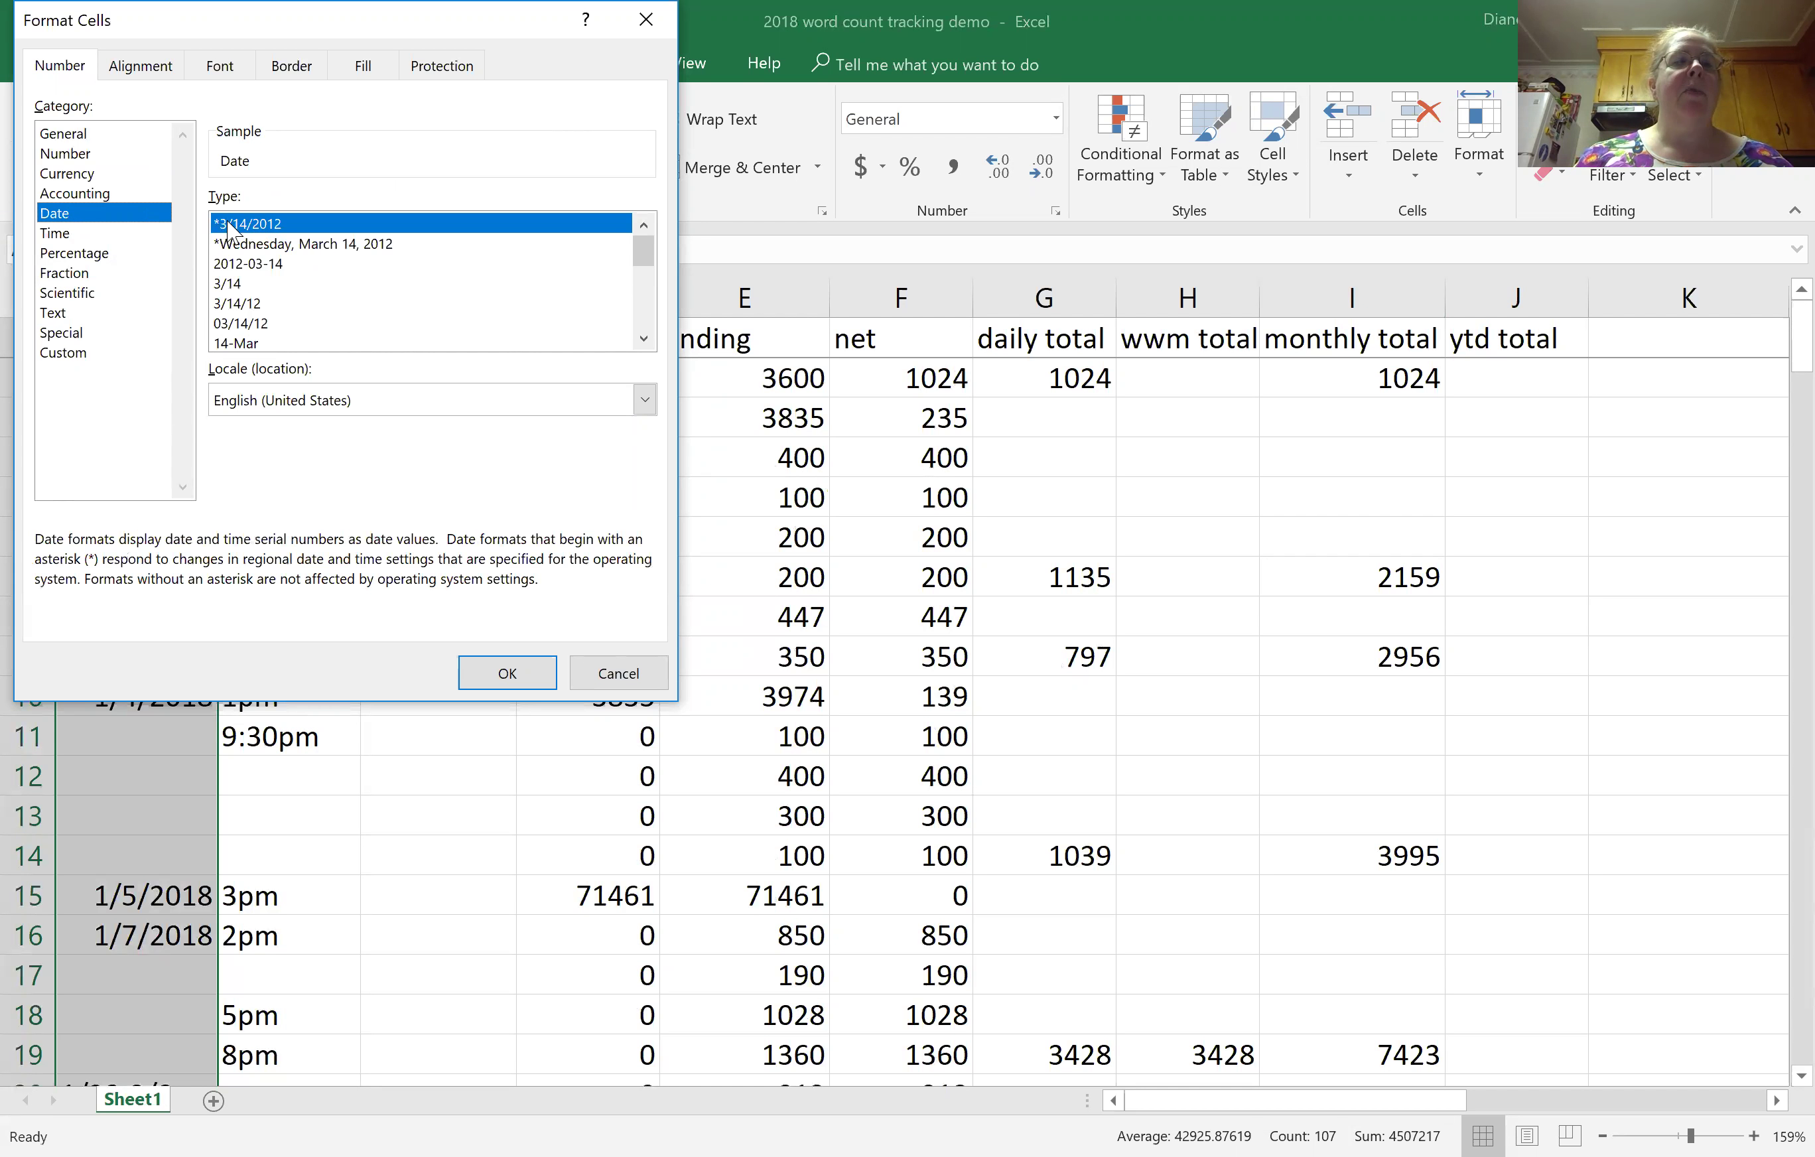
{"action": "left_click", "coordinate": [507, 670]}
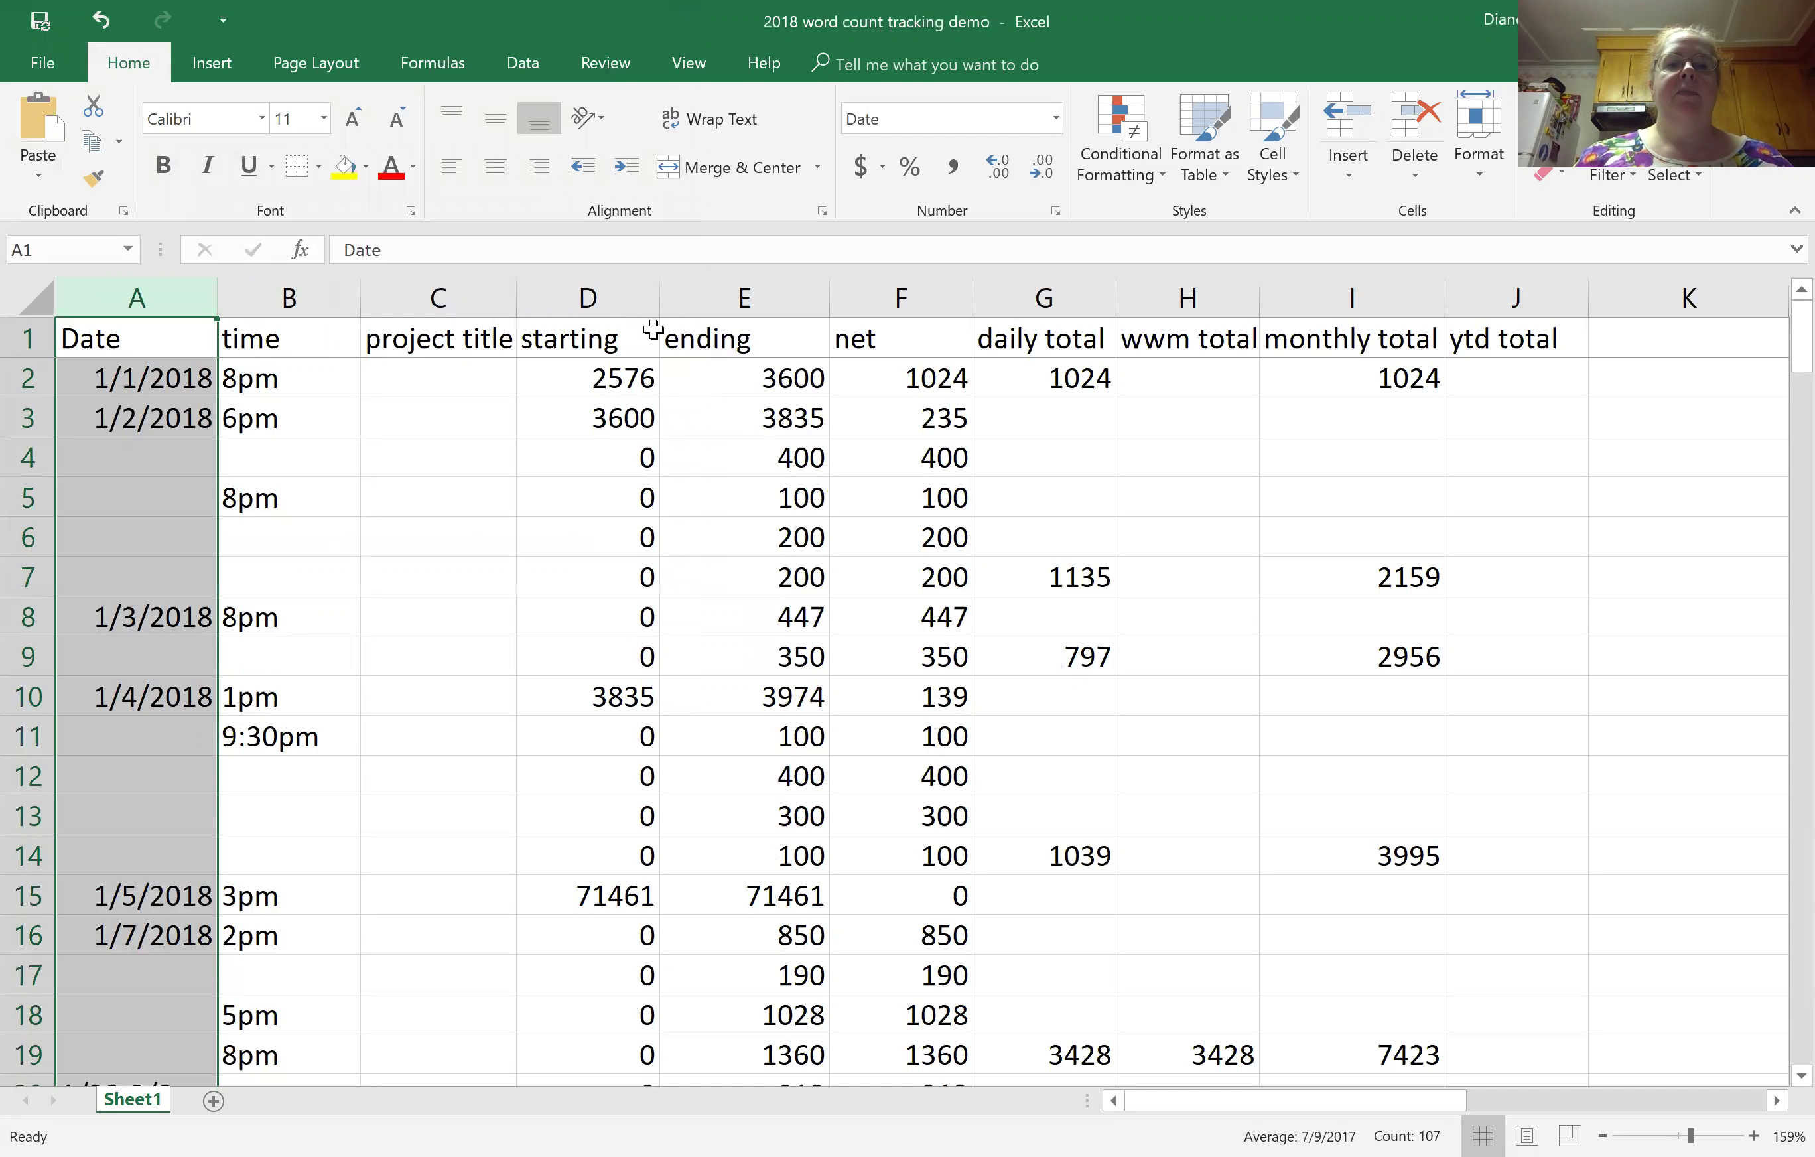
Step: Format columns D through I as Number with 0 decimal places
{"action": "left_click", "coordinate": [615, 286]}
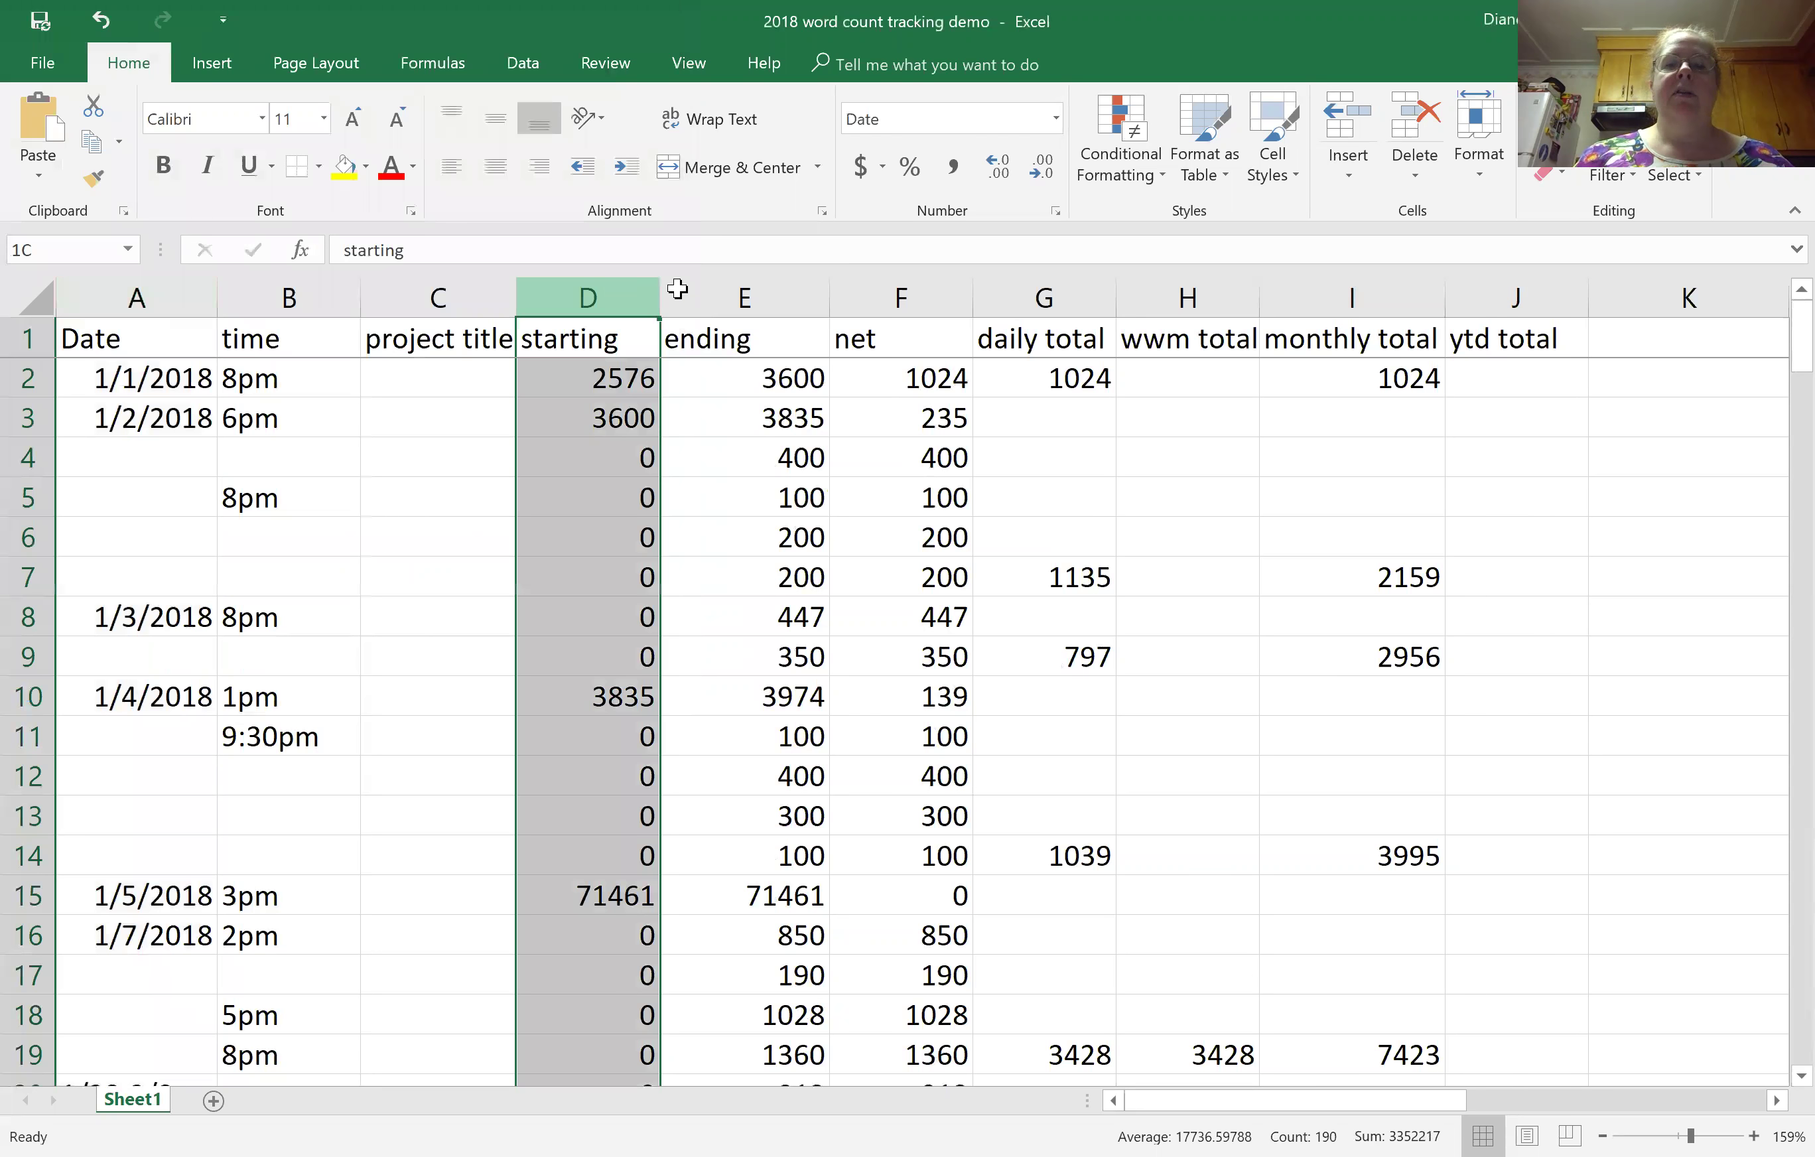
{"action": "left_click_drag", "start_coordinate": [678, 290], "coordinate": [1276, 312]}
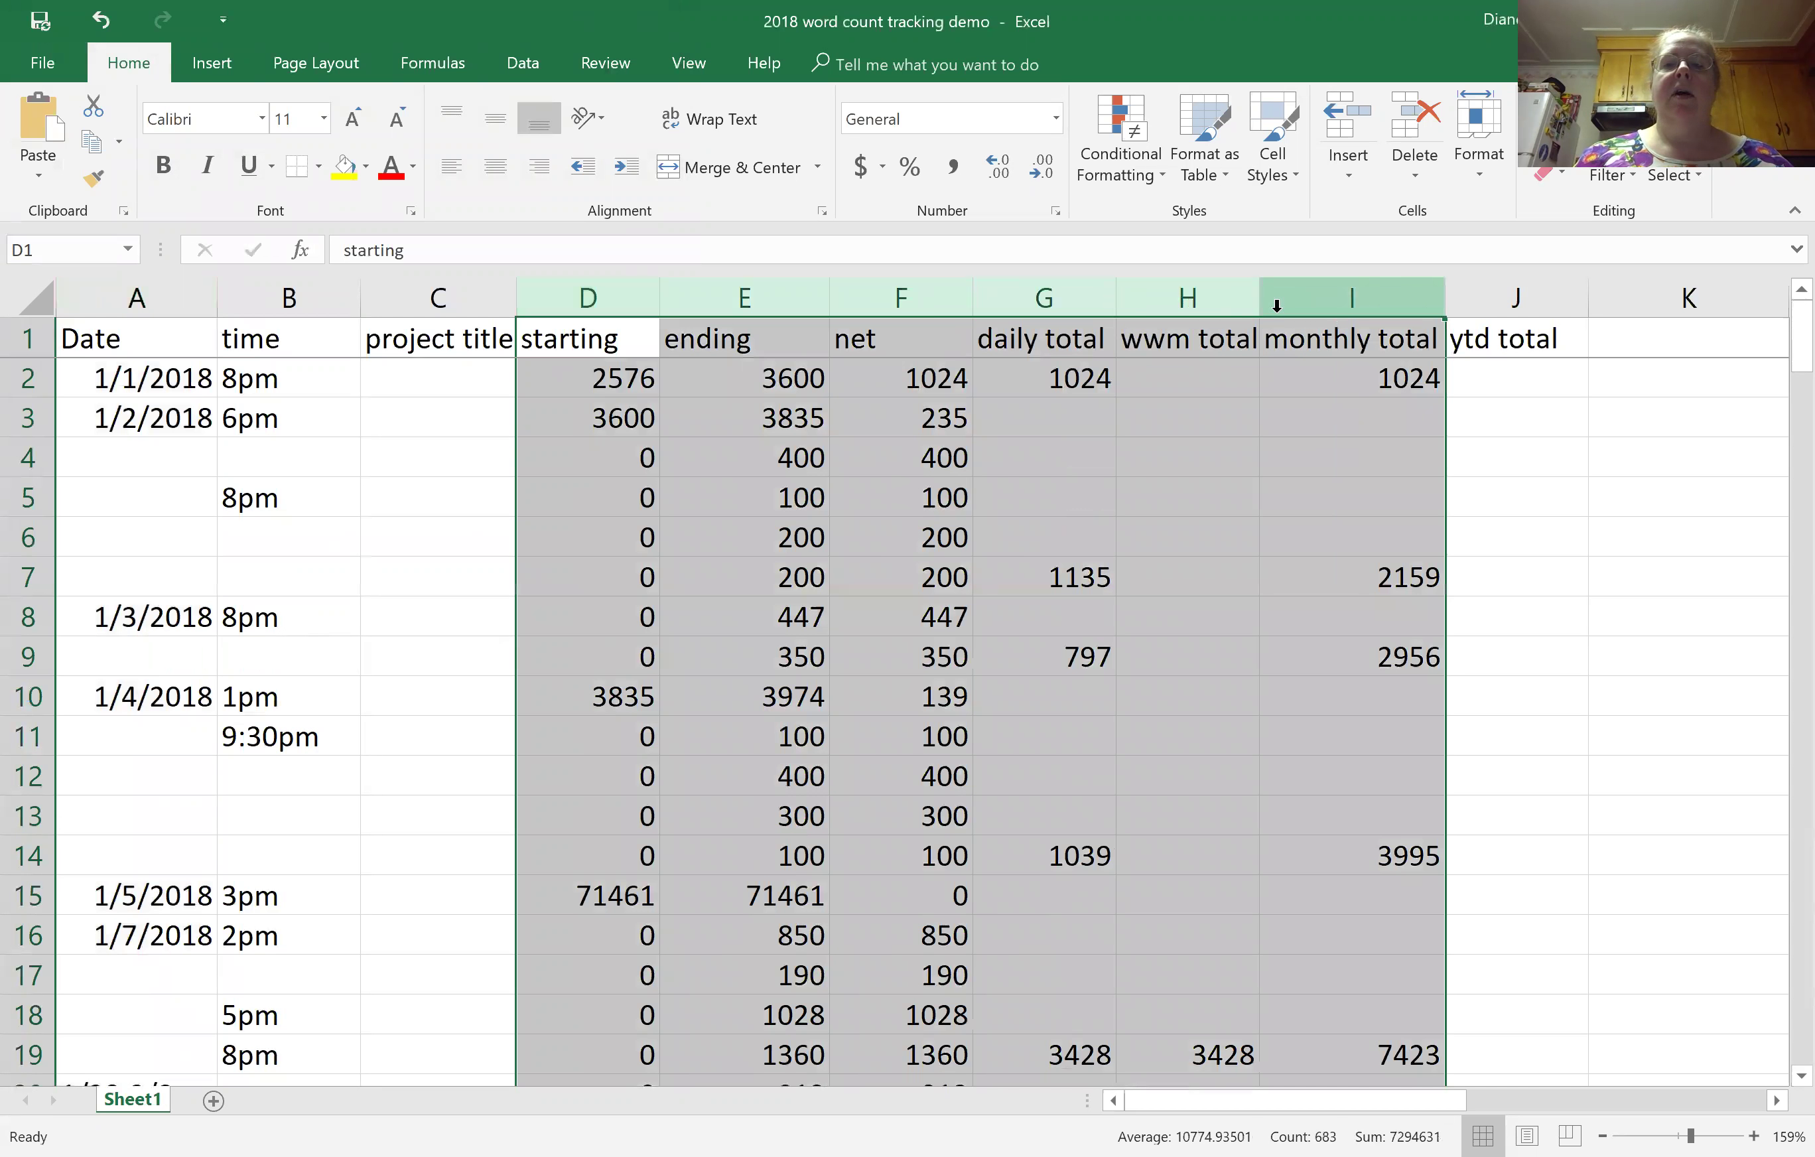
{"action": "left_click", "coordinate": [1064, 213]}
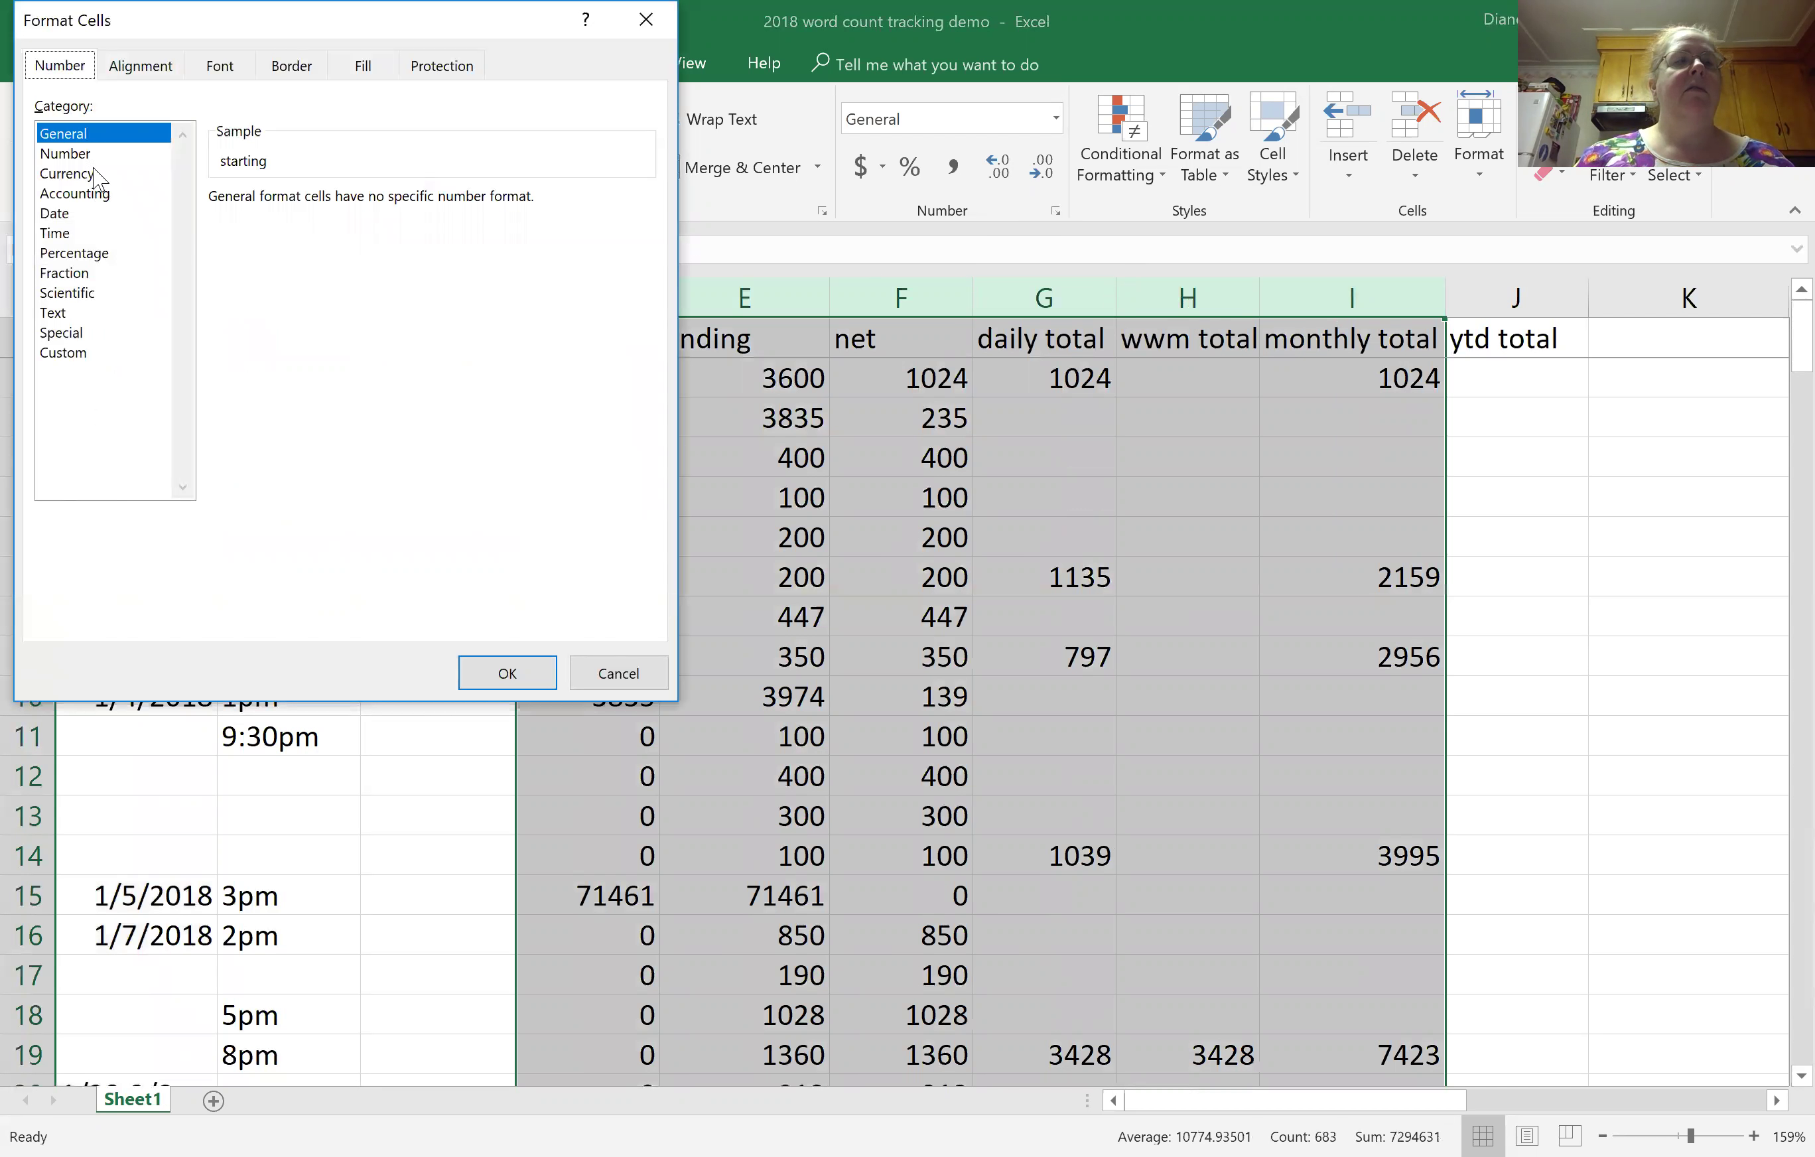
{"action": "left_click", "coordinate": [87, 157]}
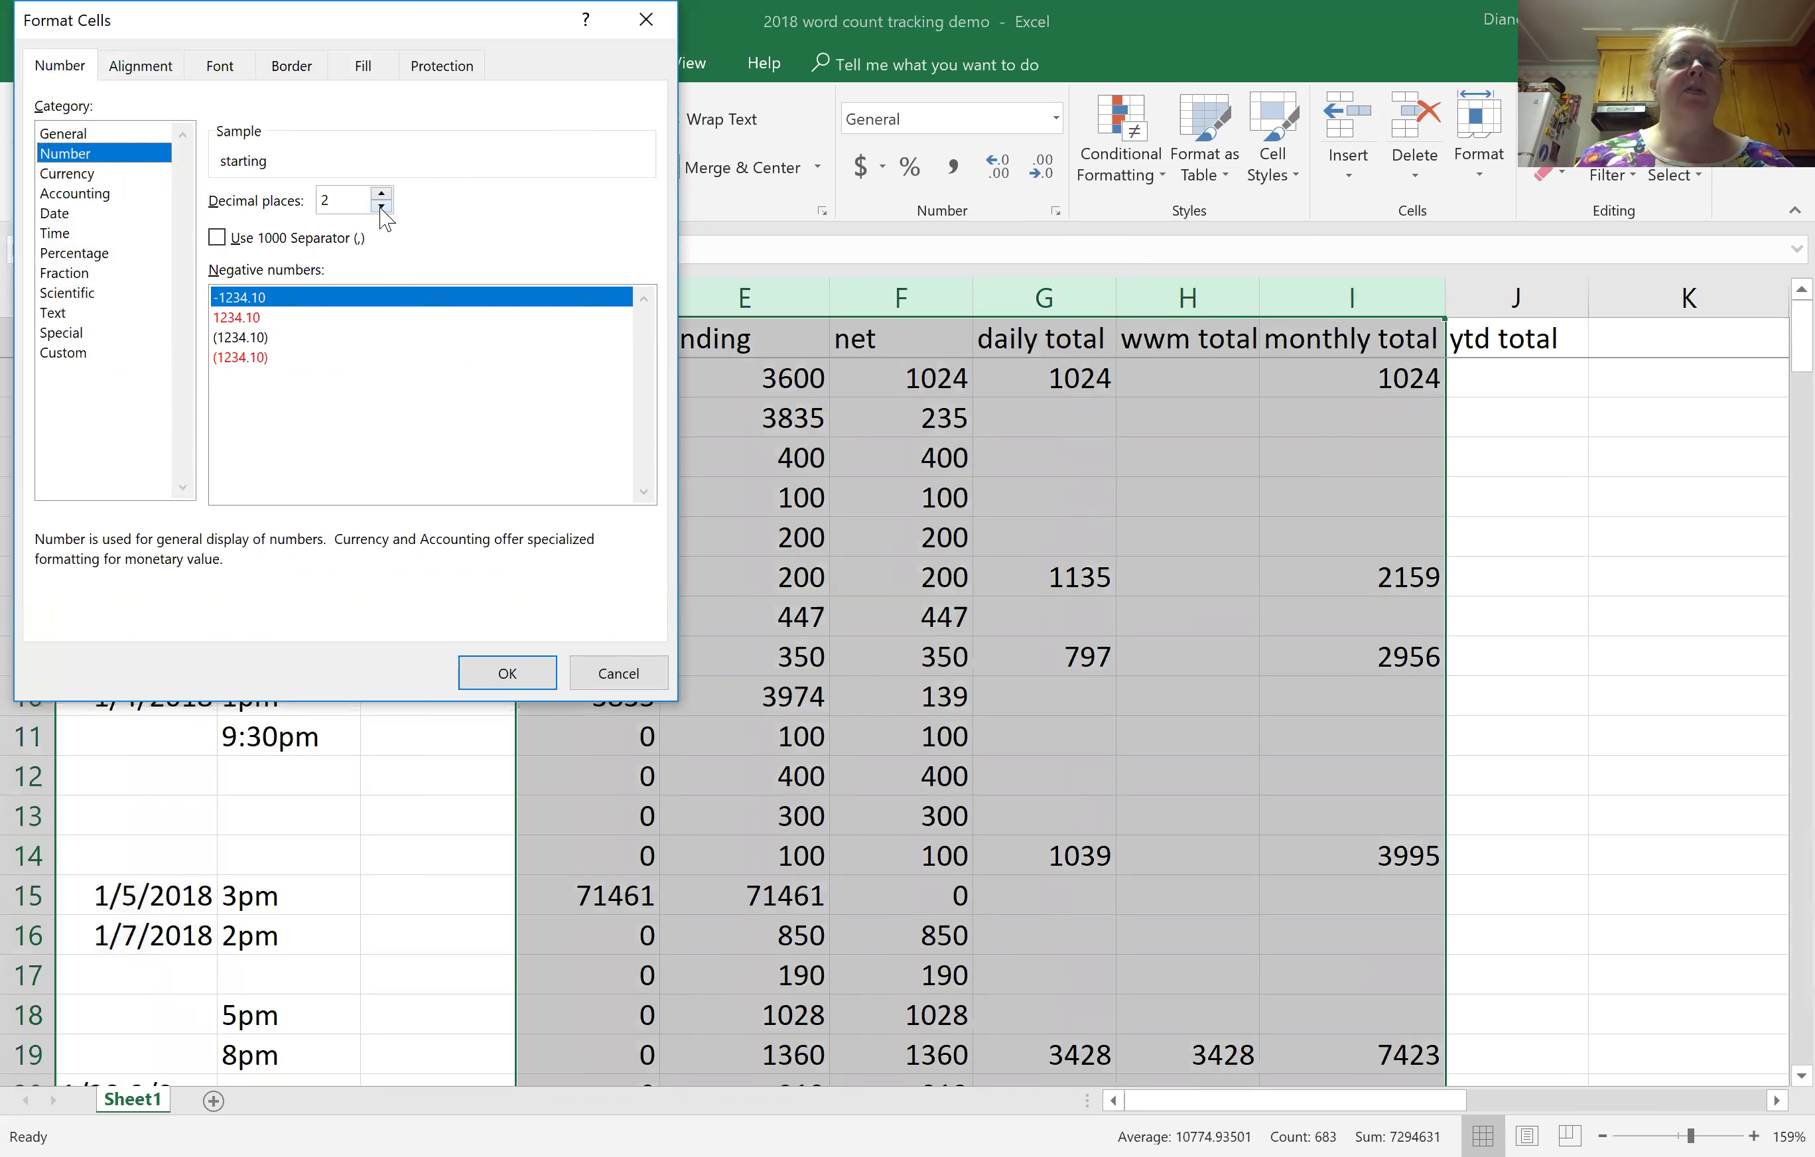
{"action": "key", "text": "Tab"}
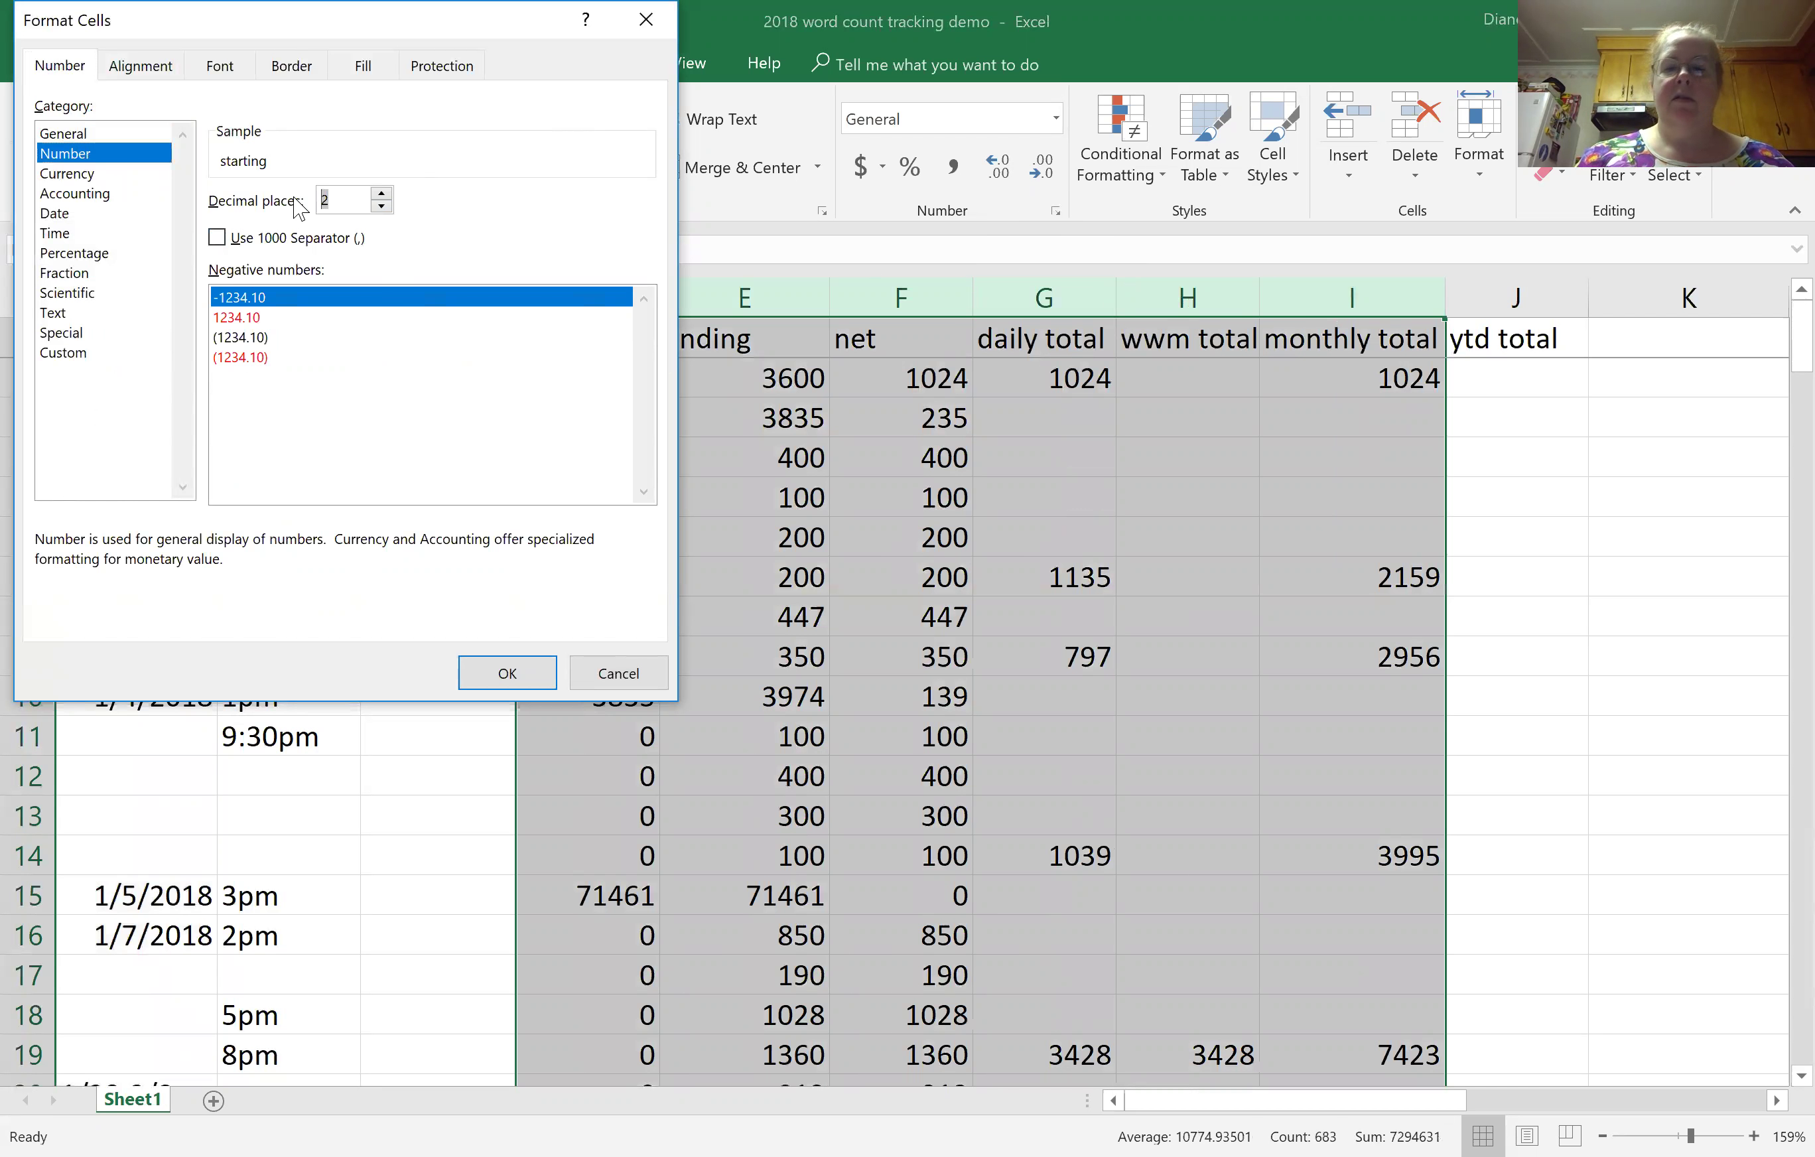
{"action": "type", "text": "0"}
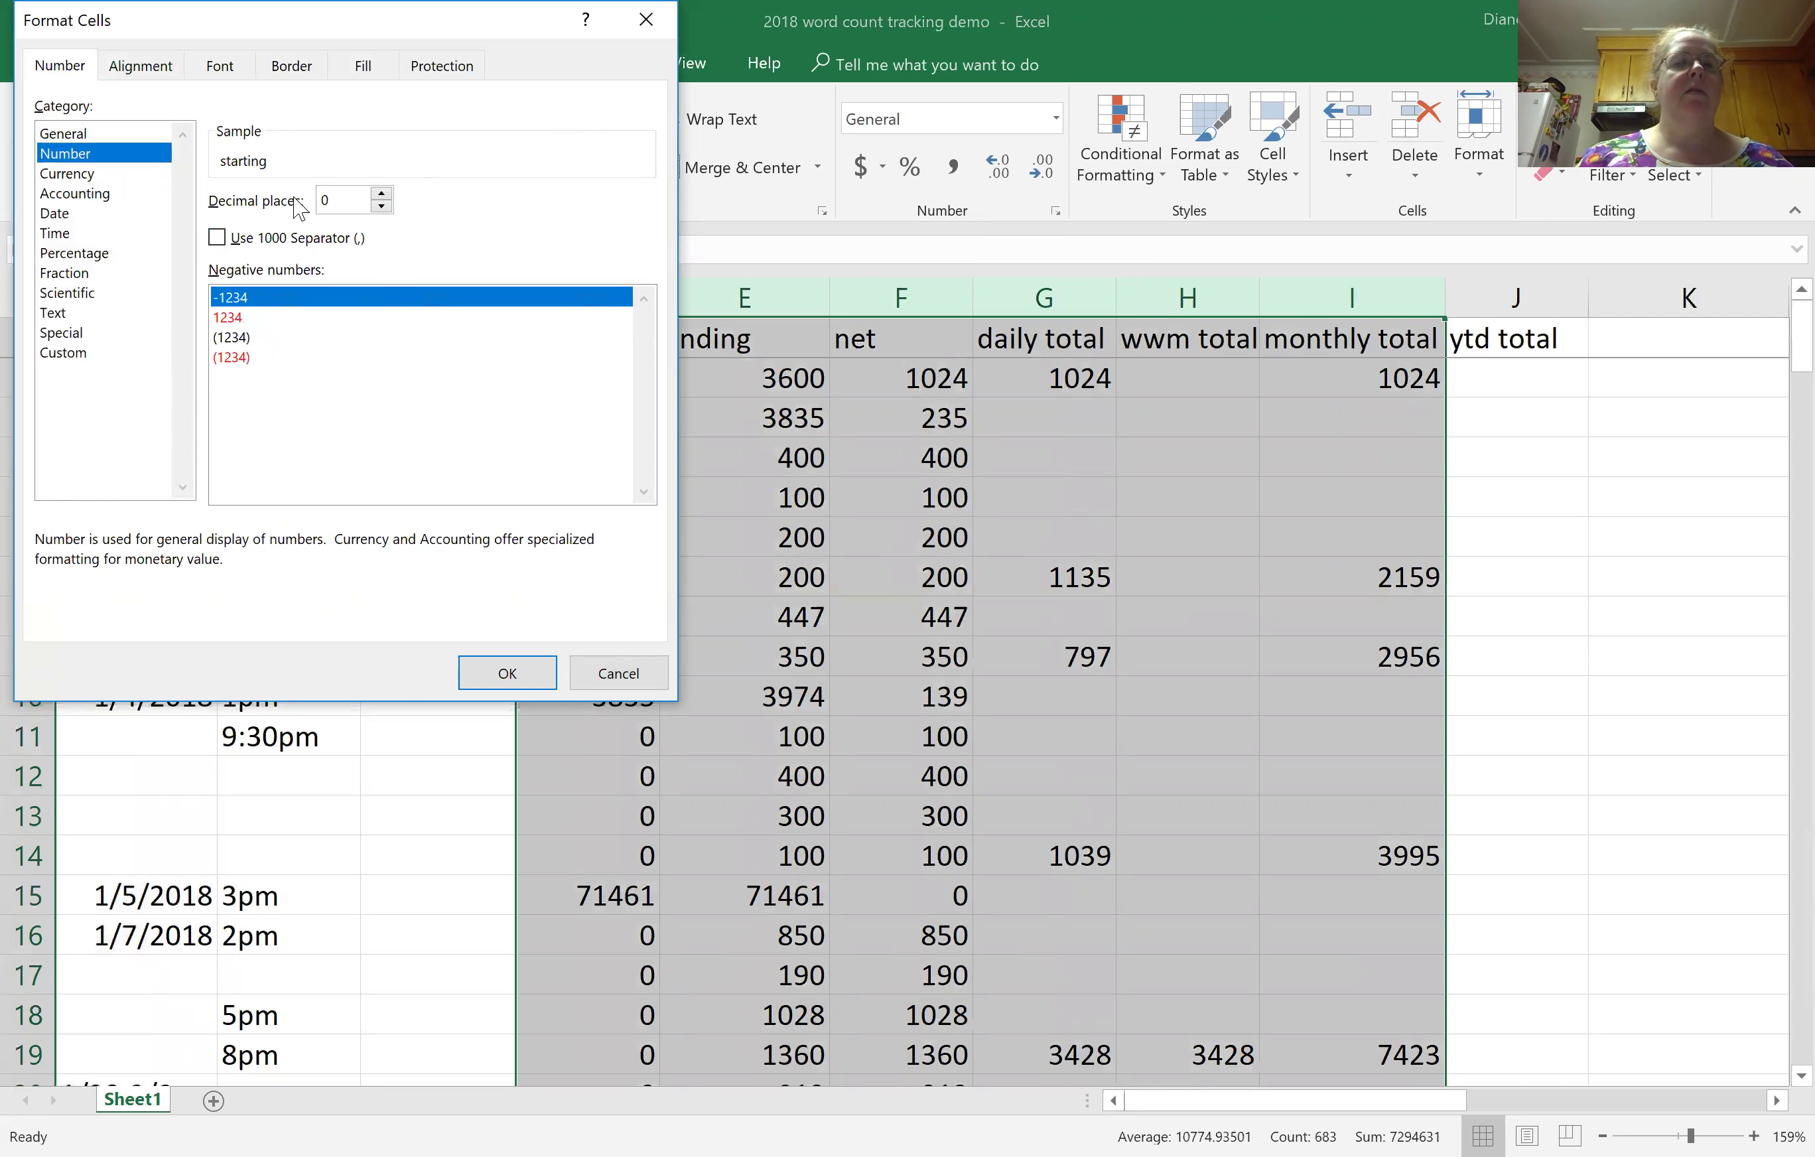
{"action": "left_click", "coordinate": [513, 679]}
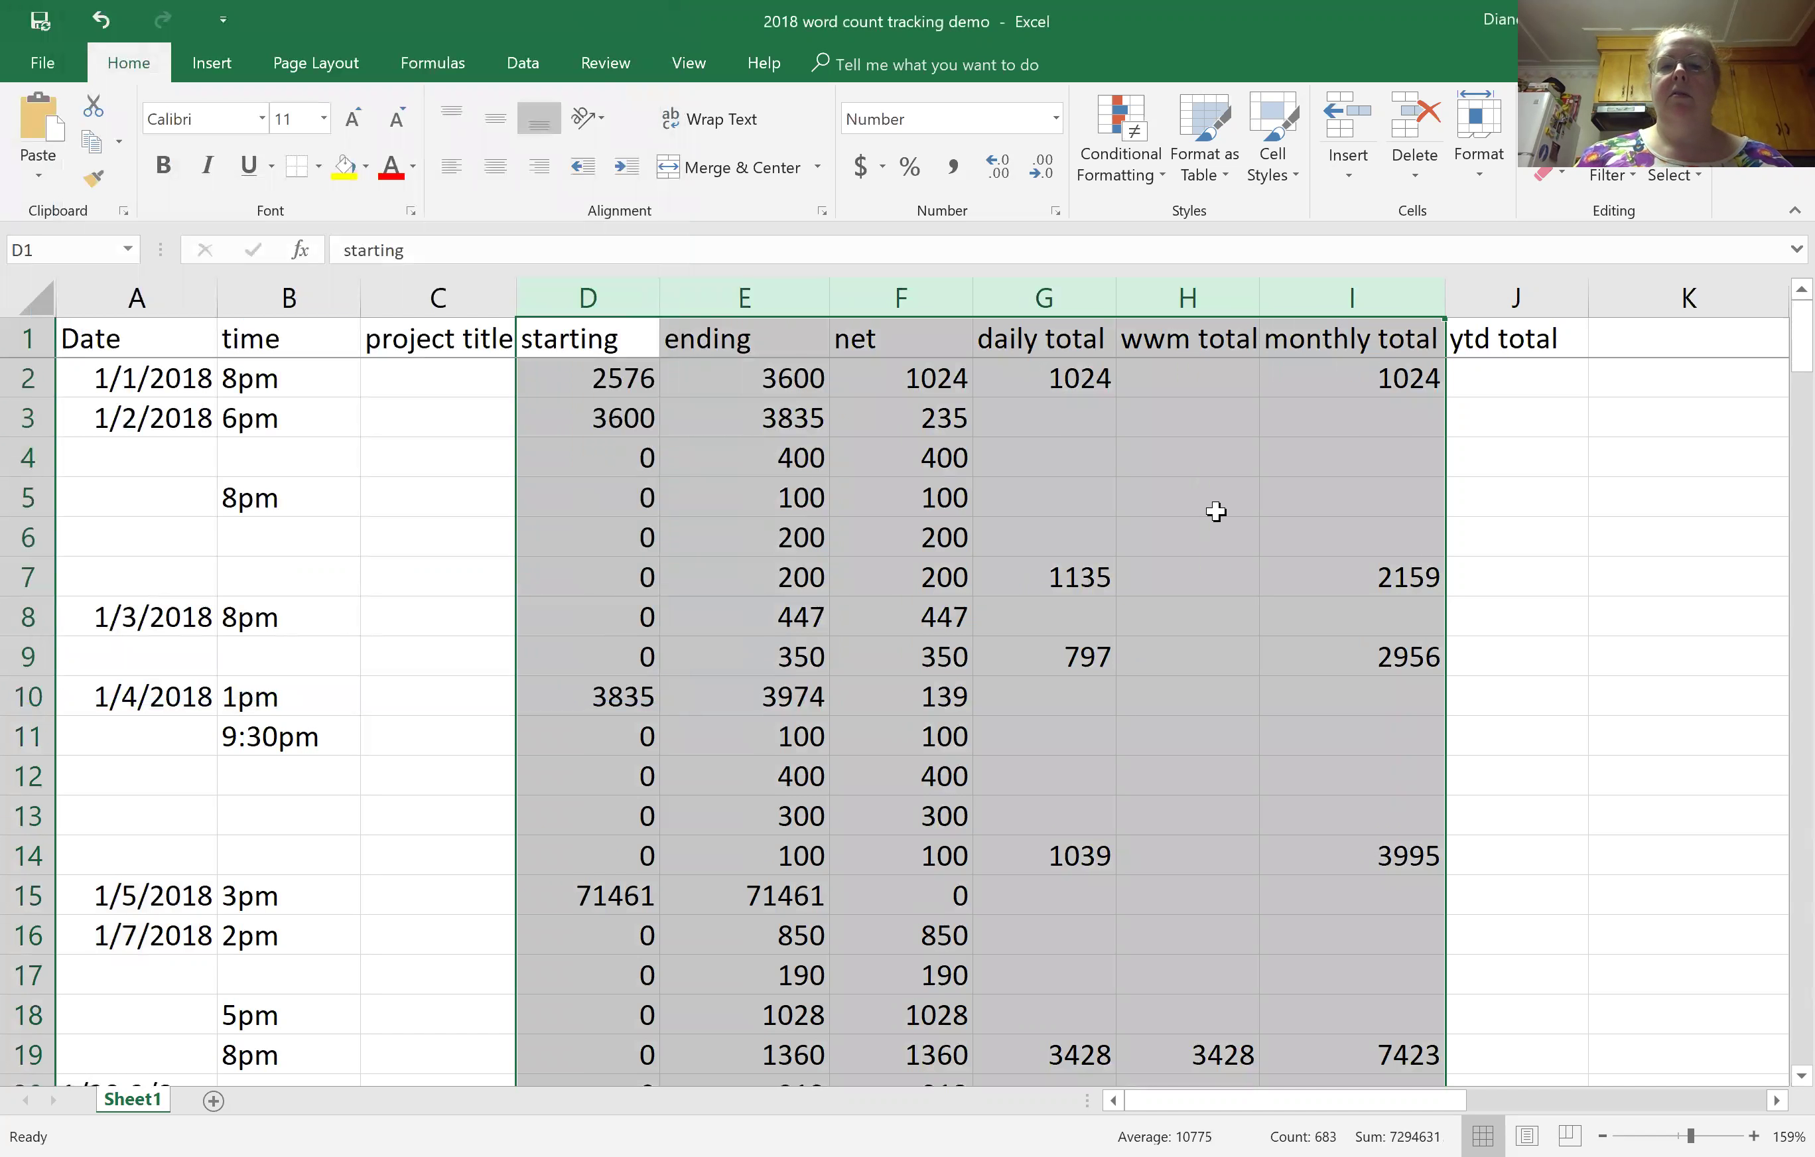
{"action": "left_click", "coordinate": [1216, 509]}
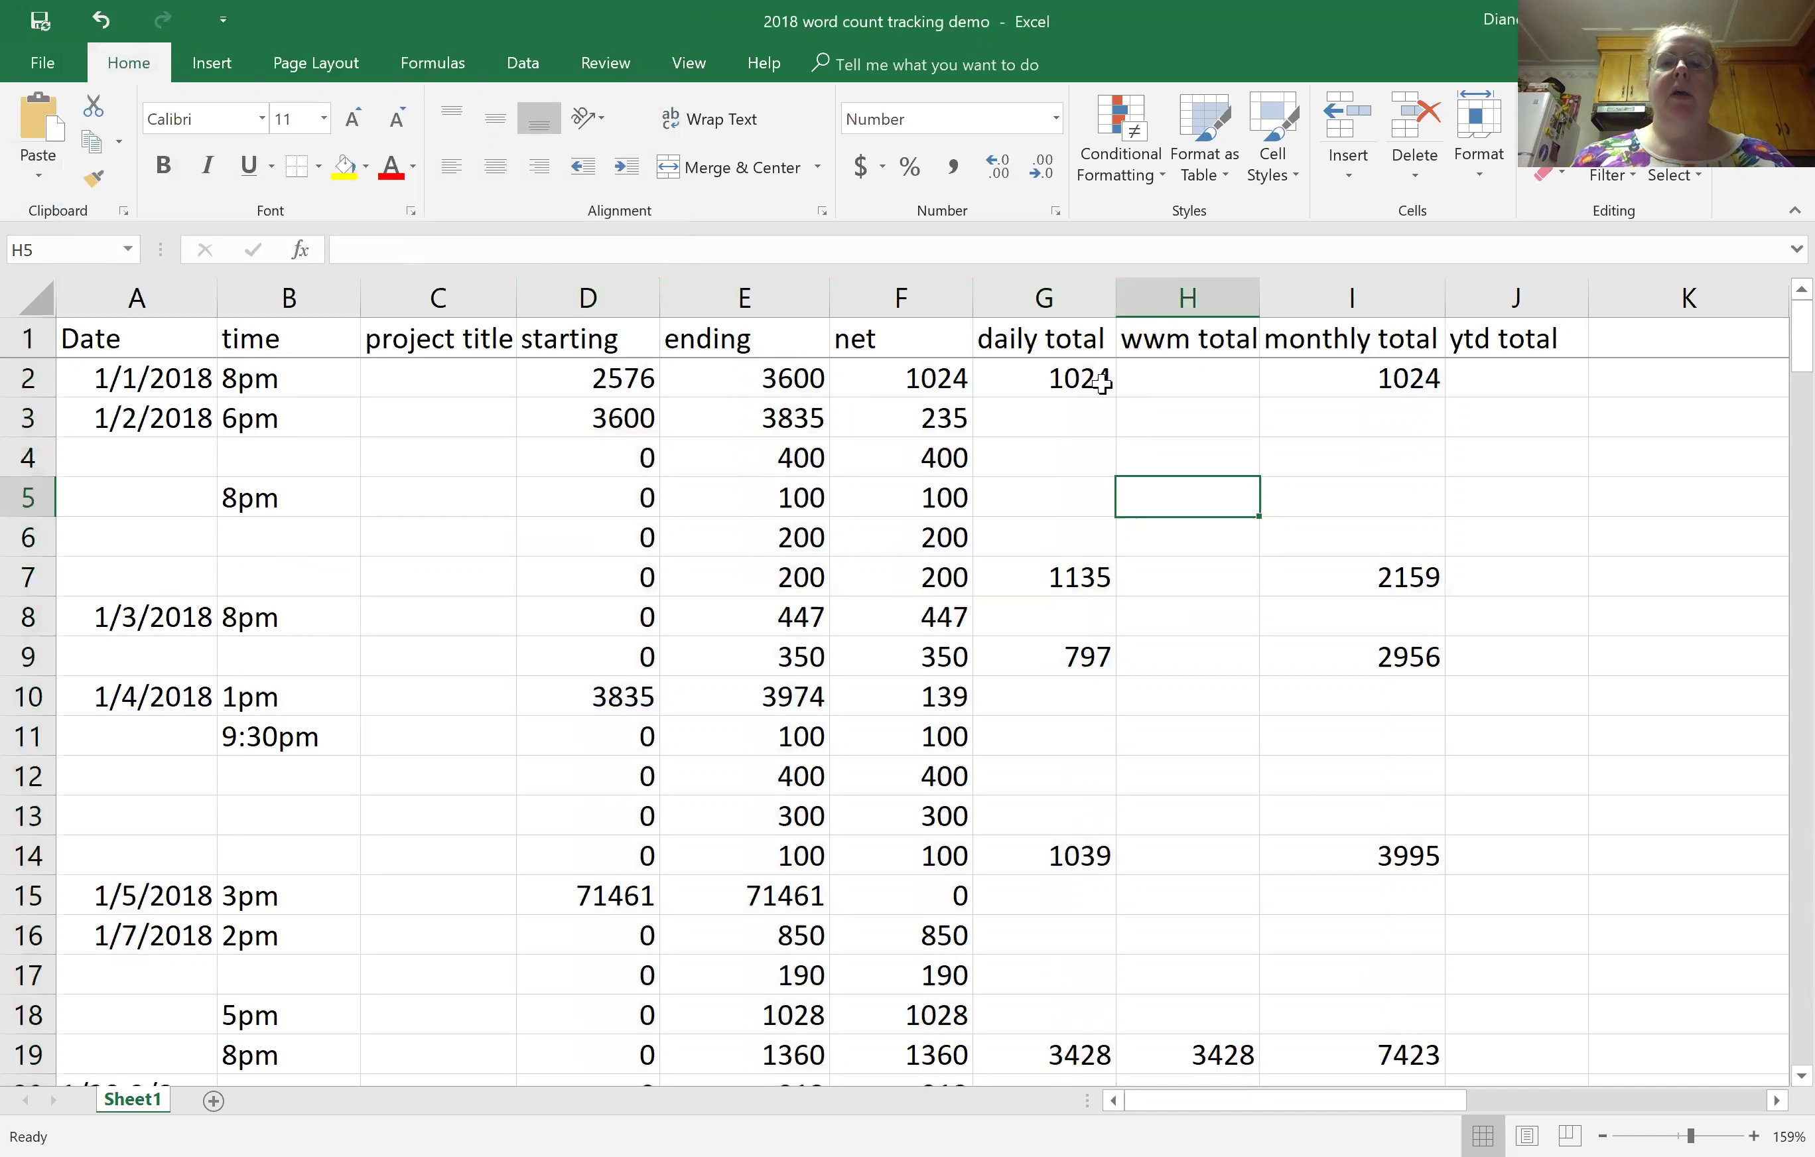
{"action": "left_click", "coordinate": [1056, 391]}
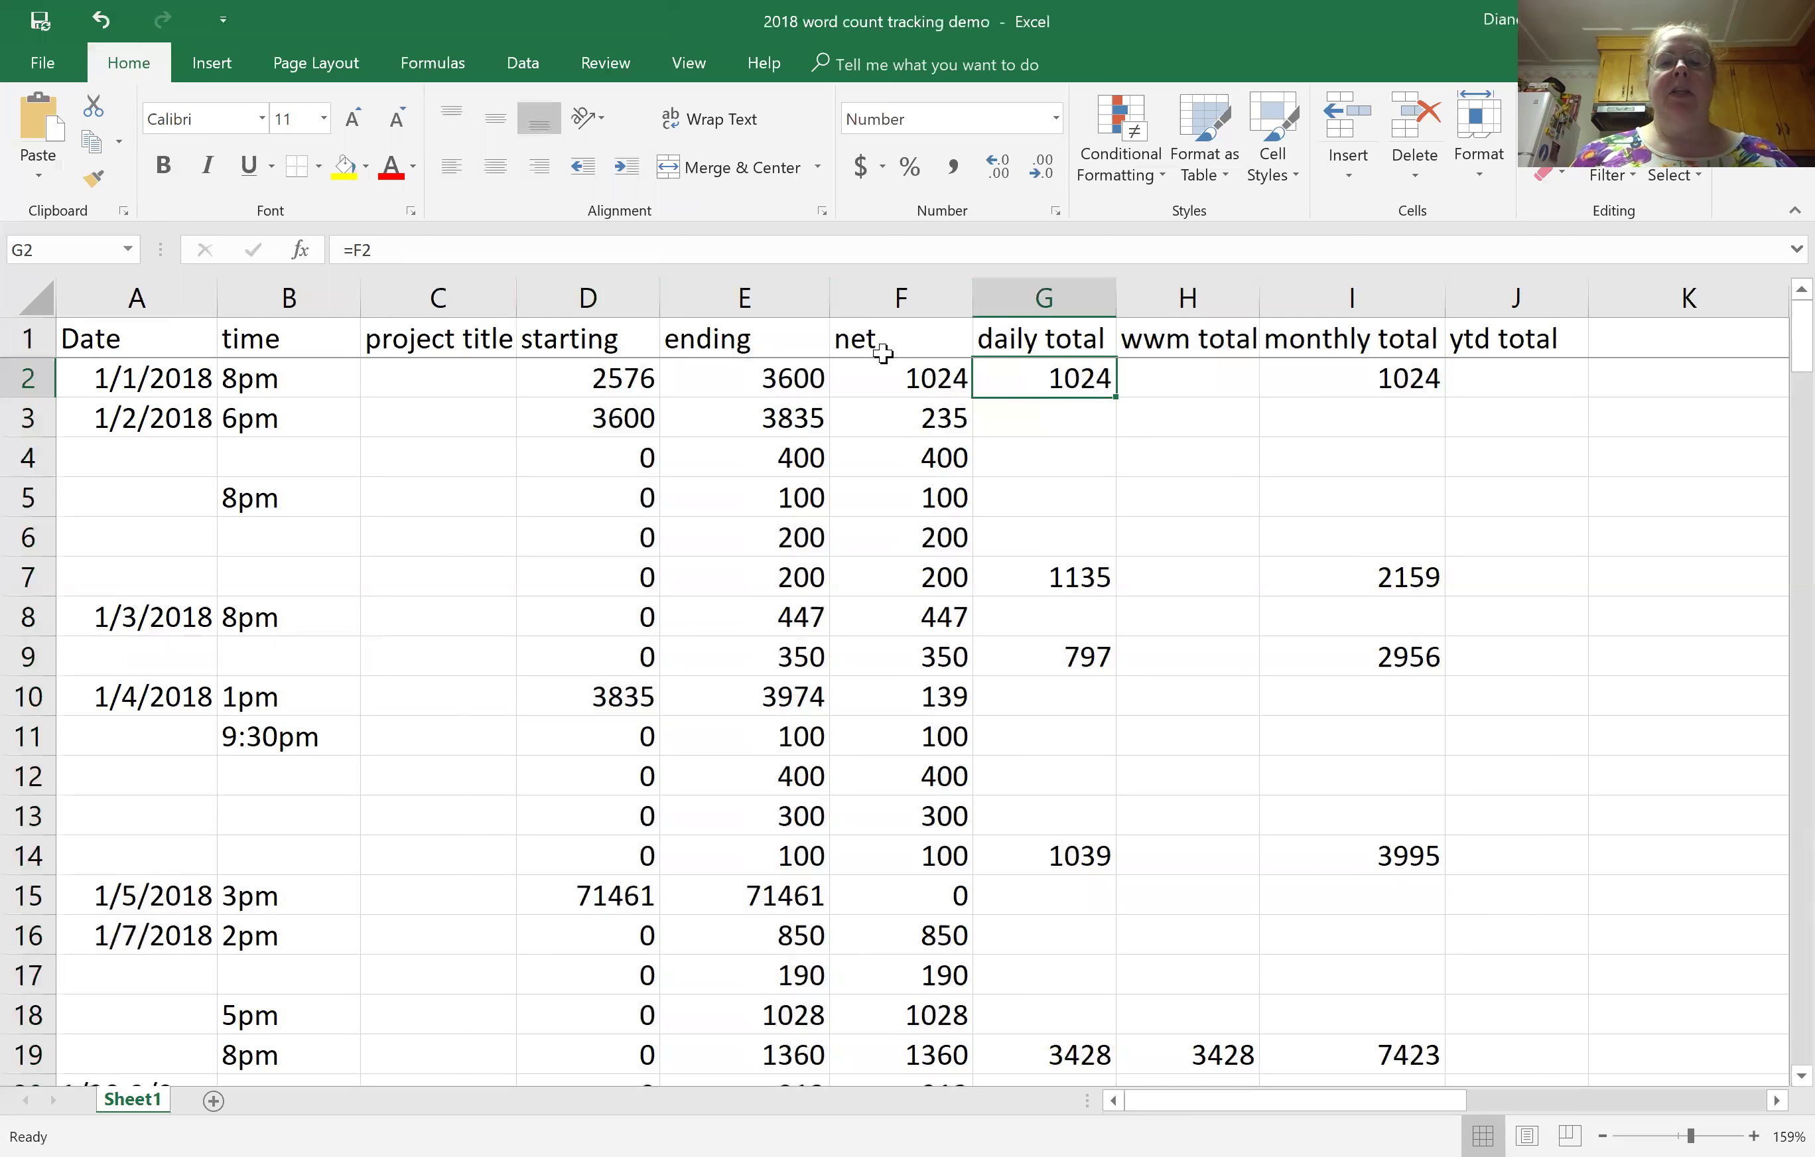
{"action": "left_click", "coordinate": [893, 378]}
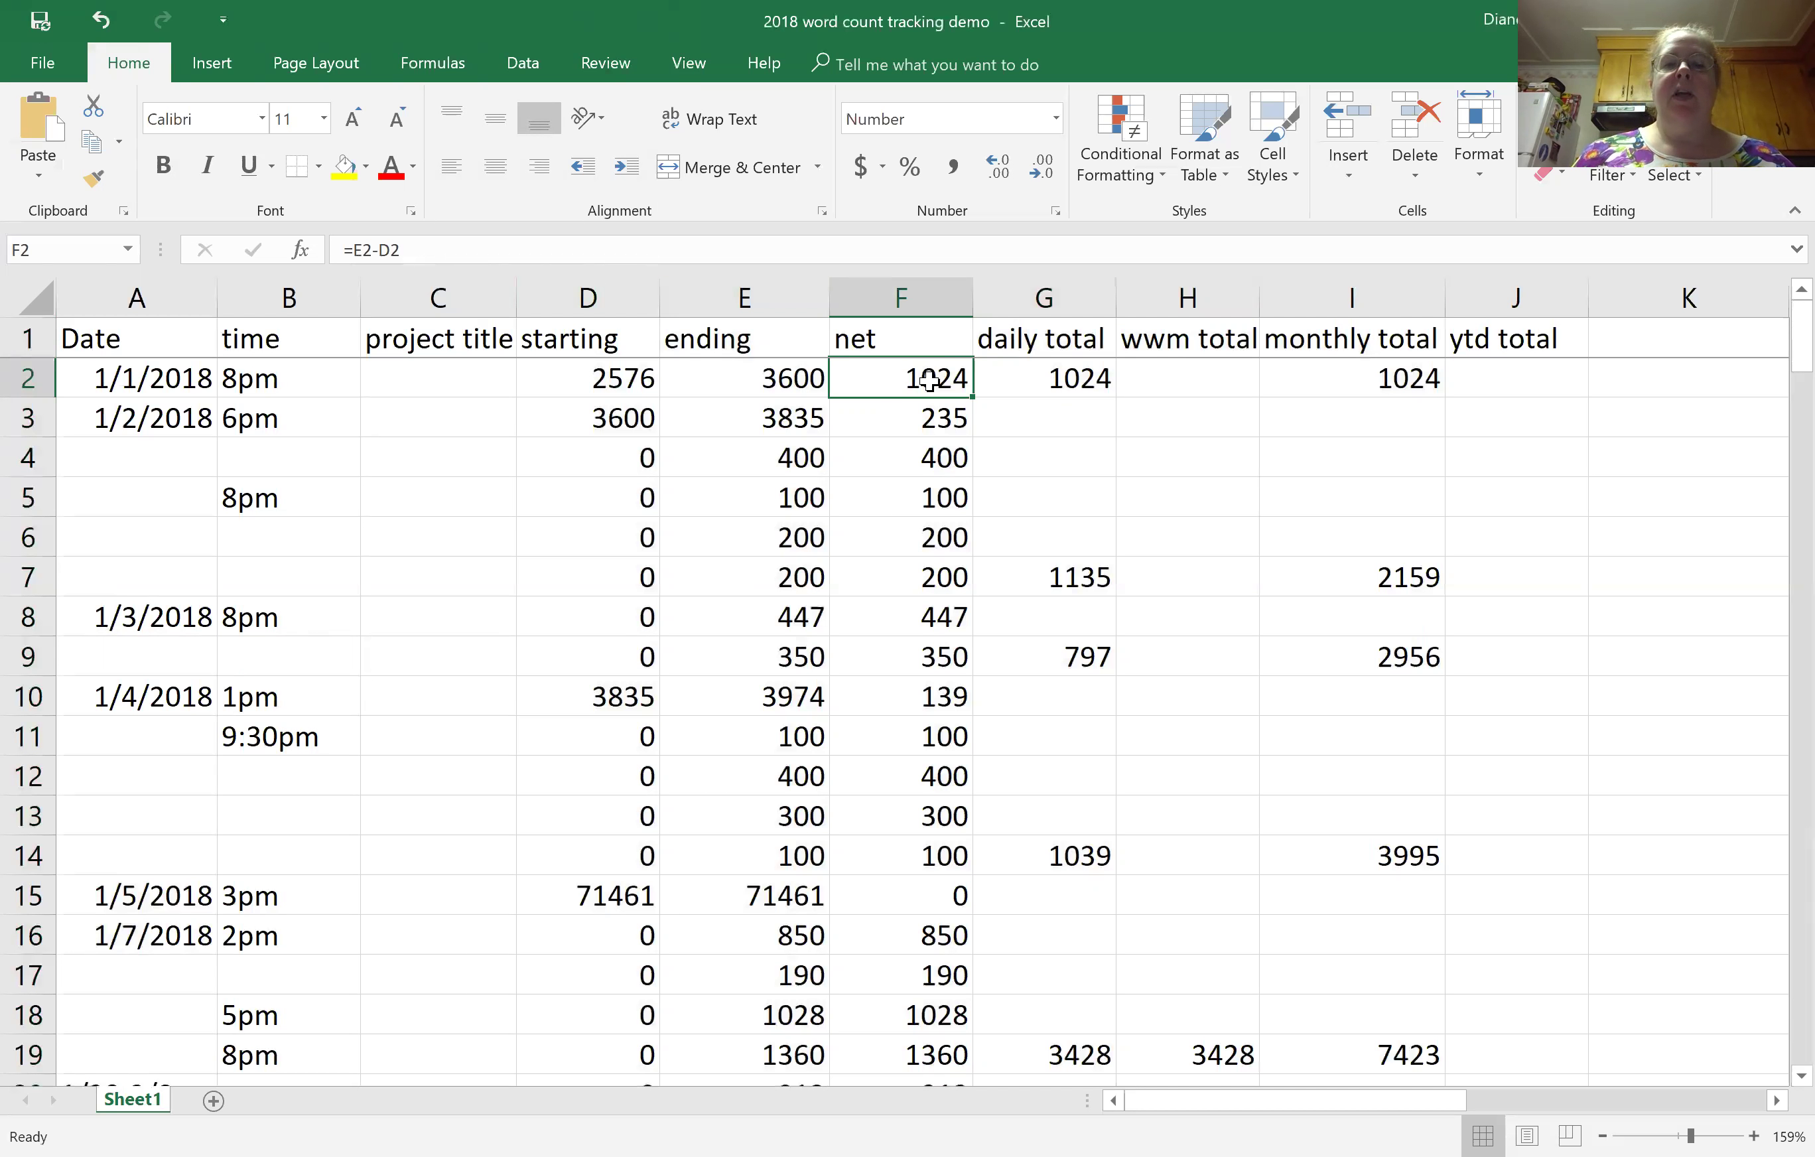
Step: Enter =E2-D2 in F2 to get a net of 1024, then check G2's =F2 formula
{"action": "type", "text": "="}
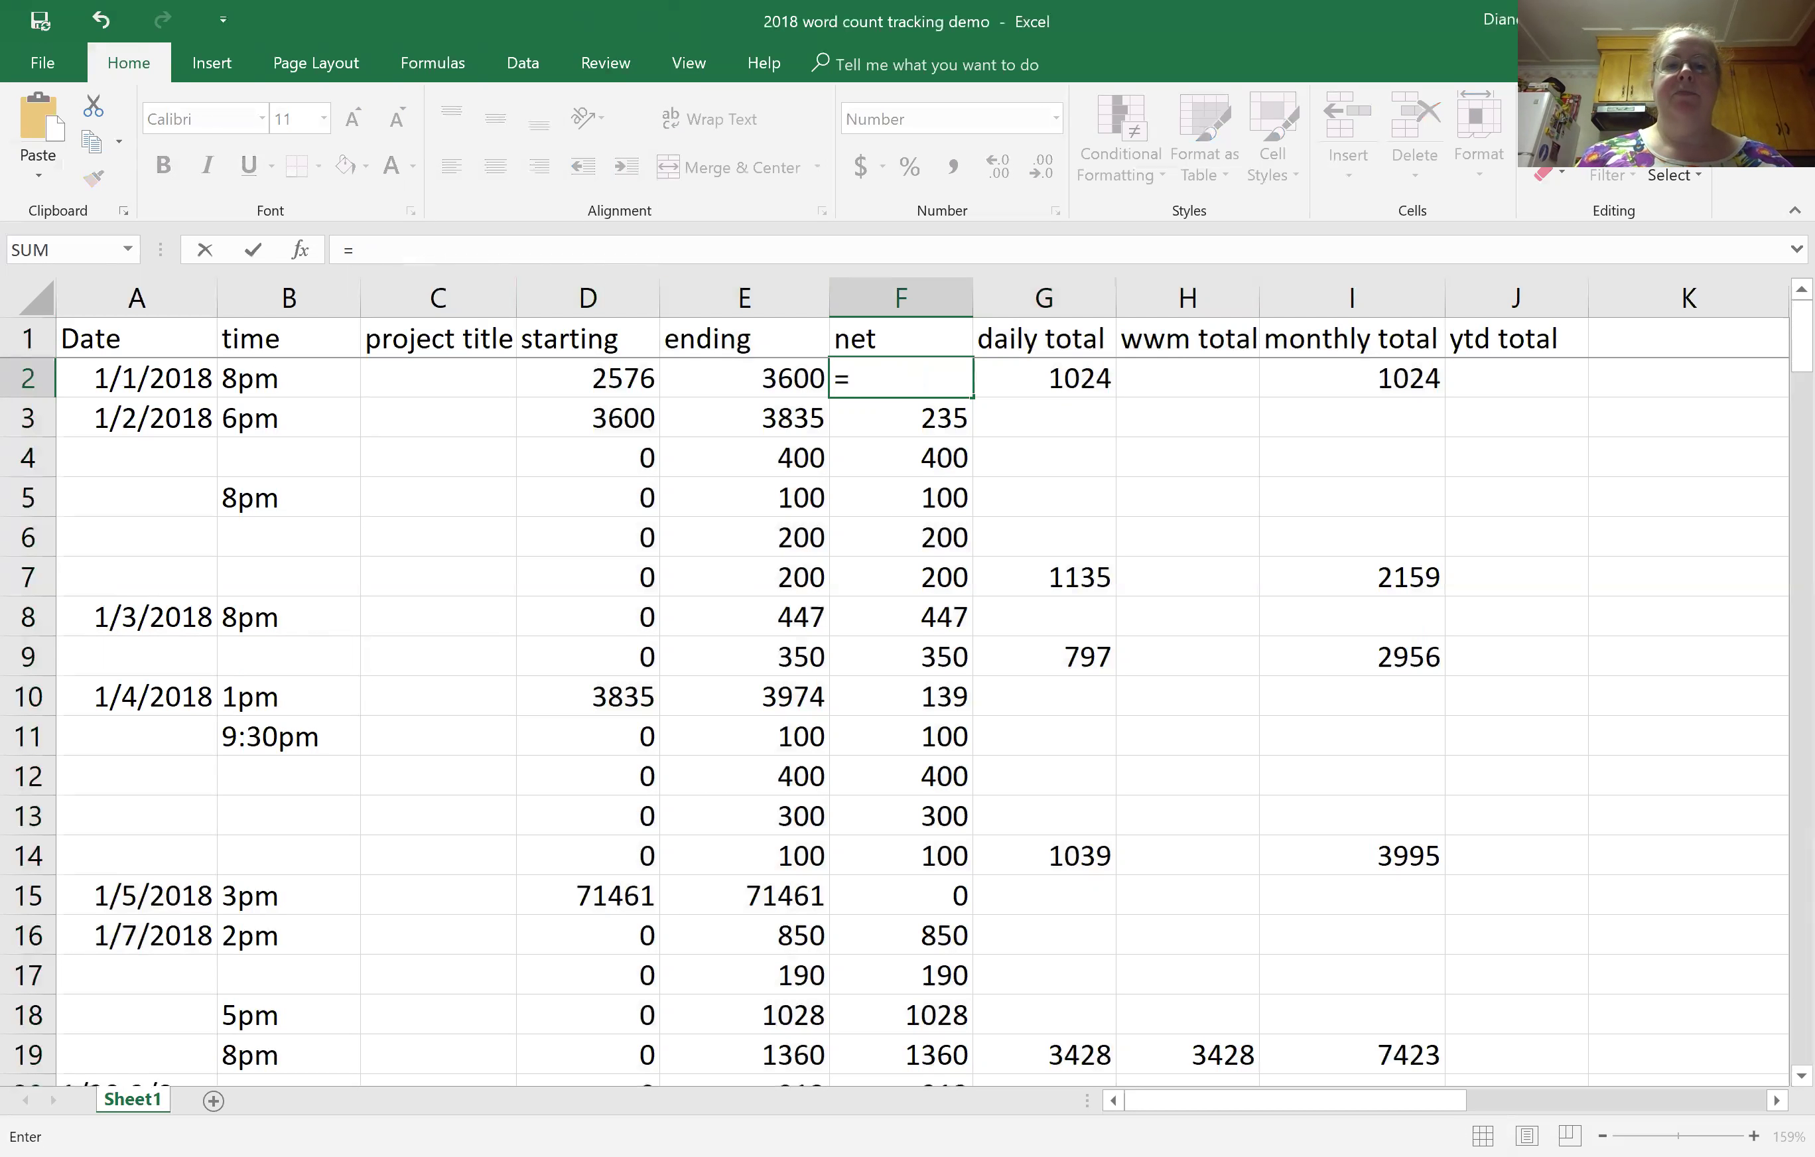
{"action": "left_click", "coordinate": [775, 378]}
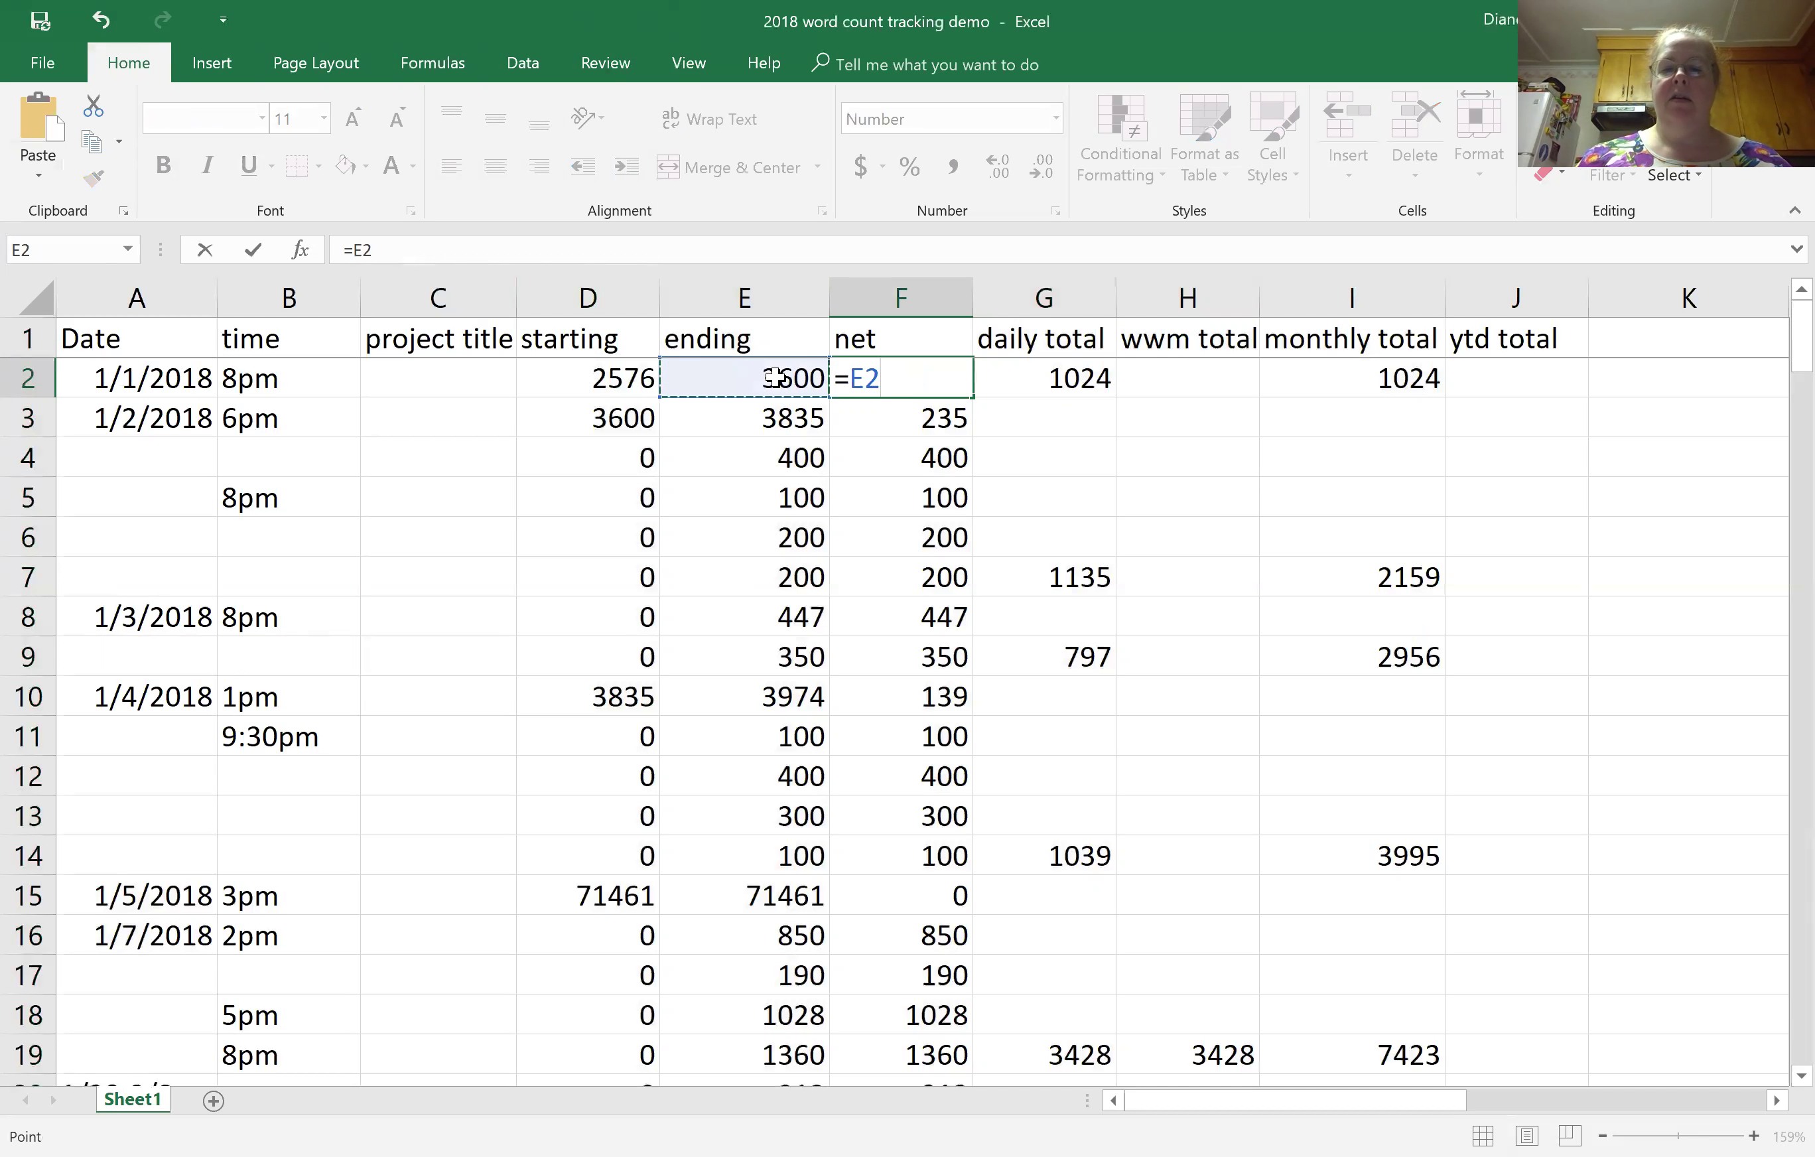
{"action": "type", "text": "-"}
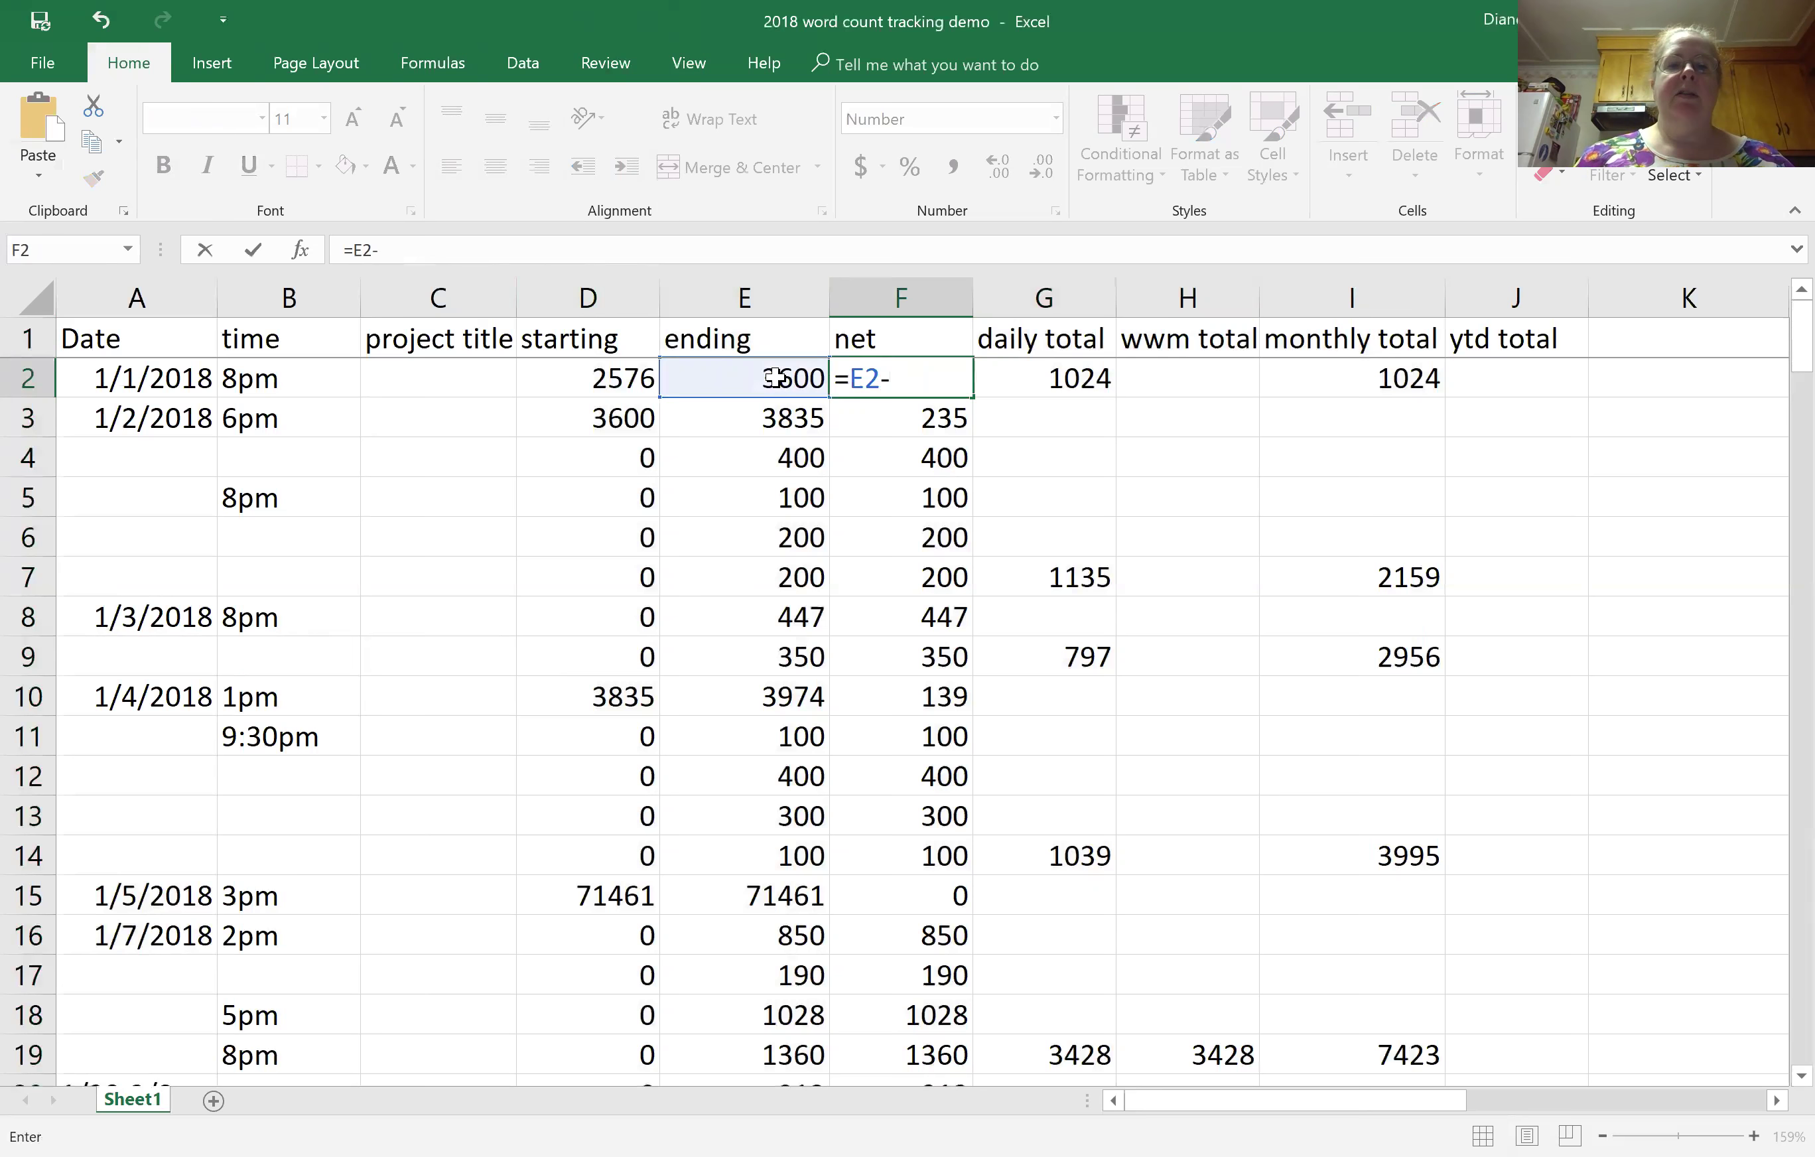
{"action": "left_click", "coordinate": [623, 375]}
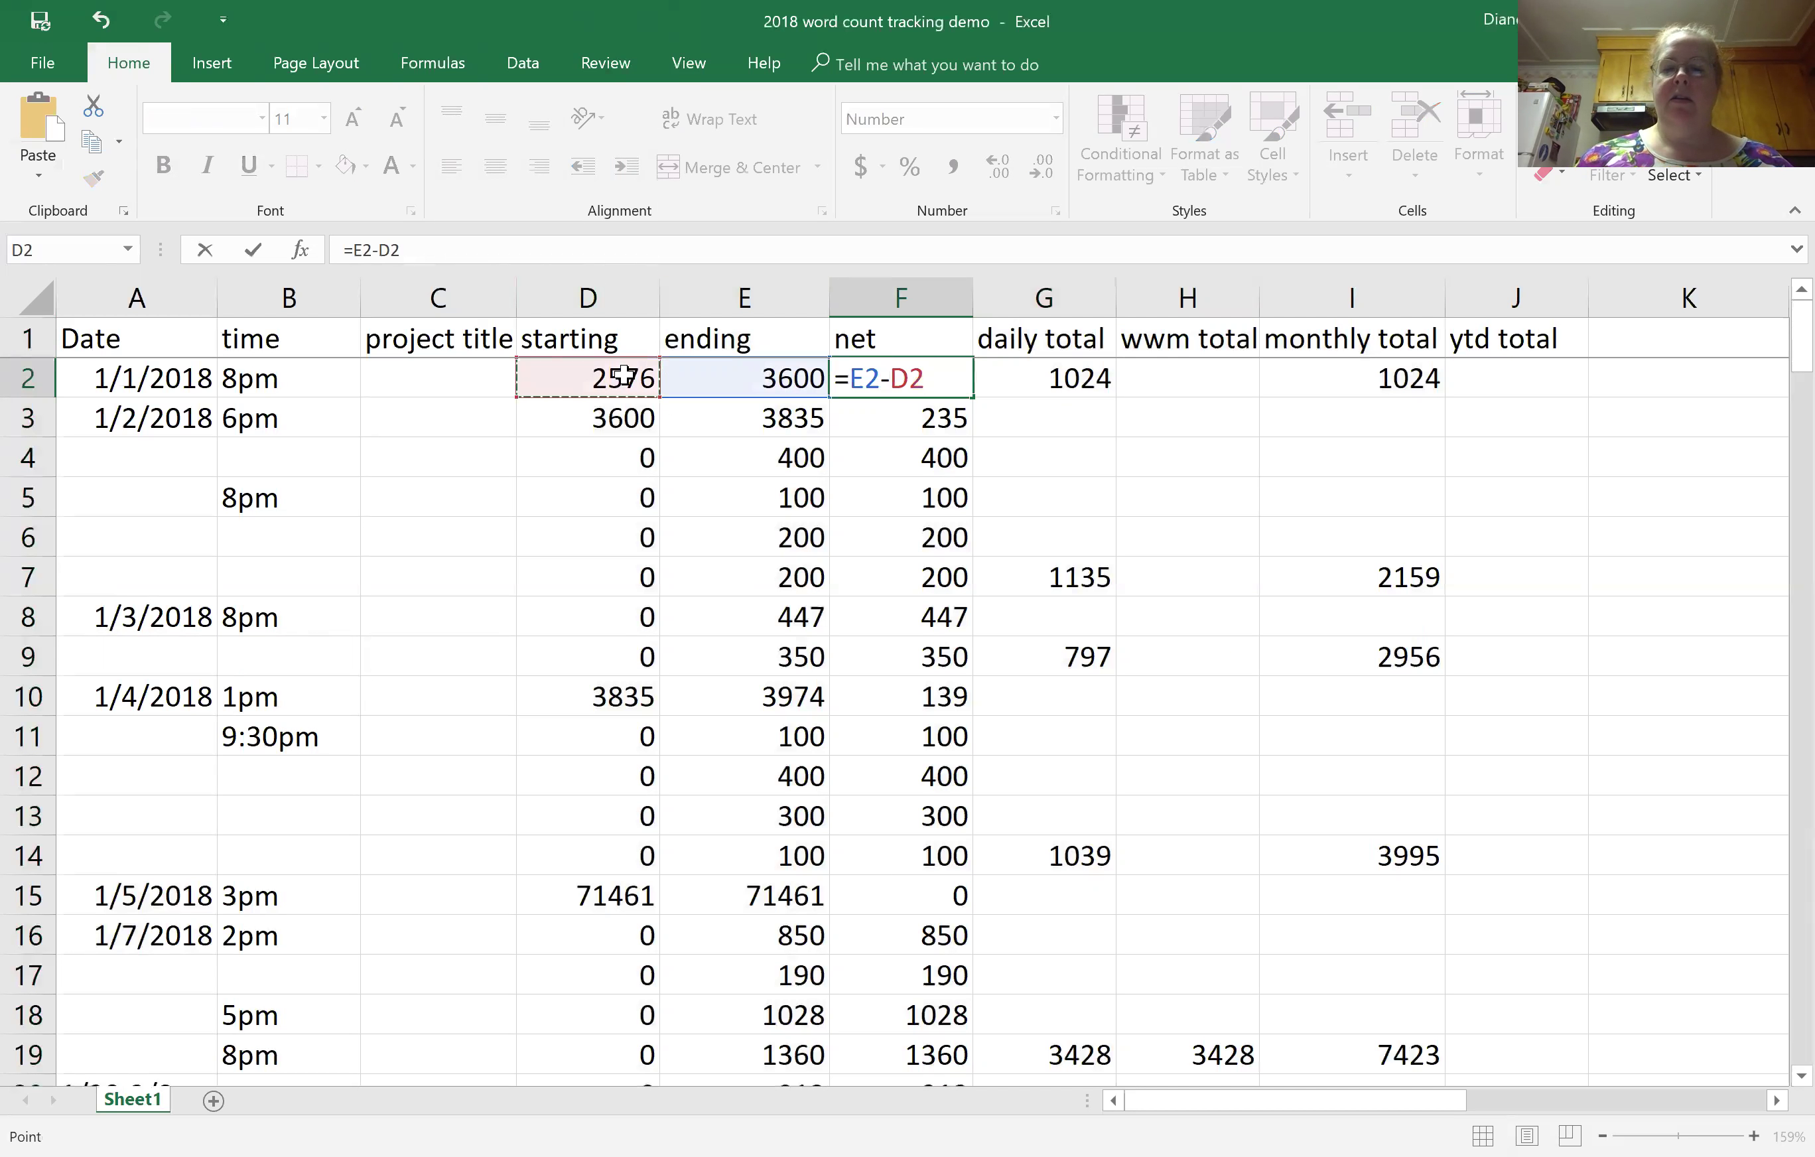
{"action": "key", "text": "Return"}
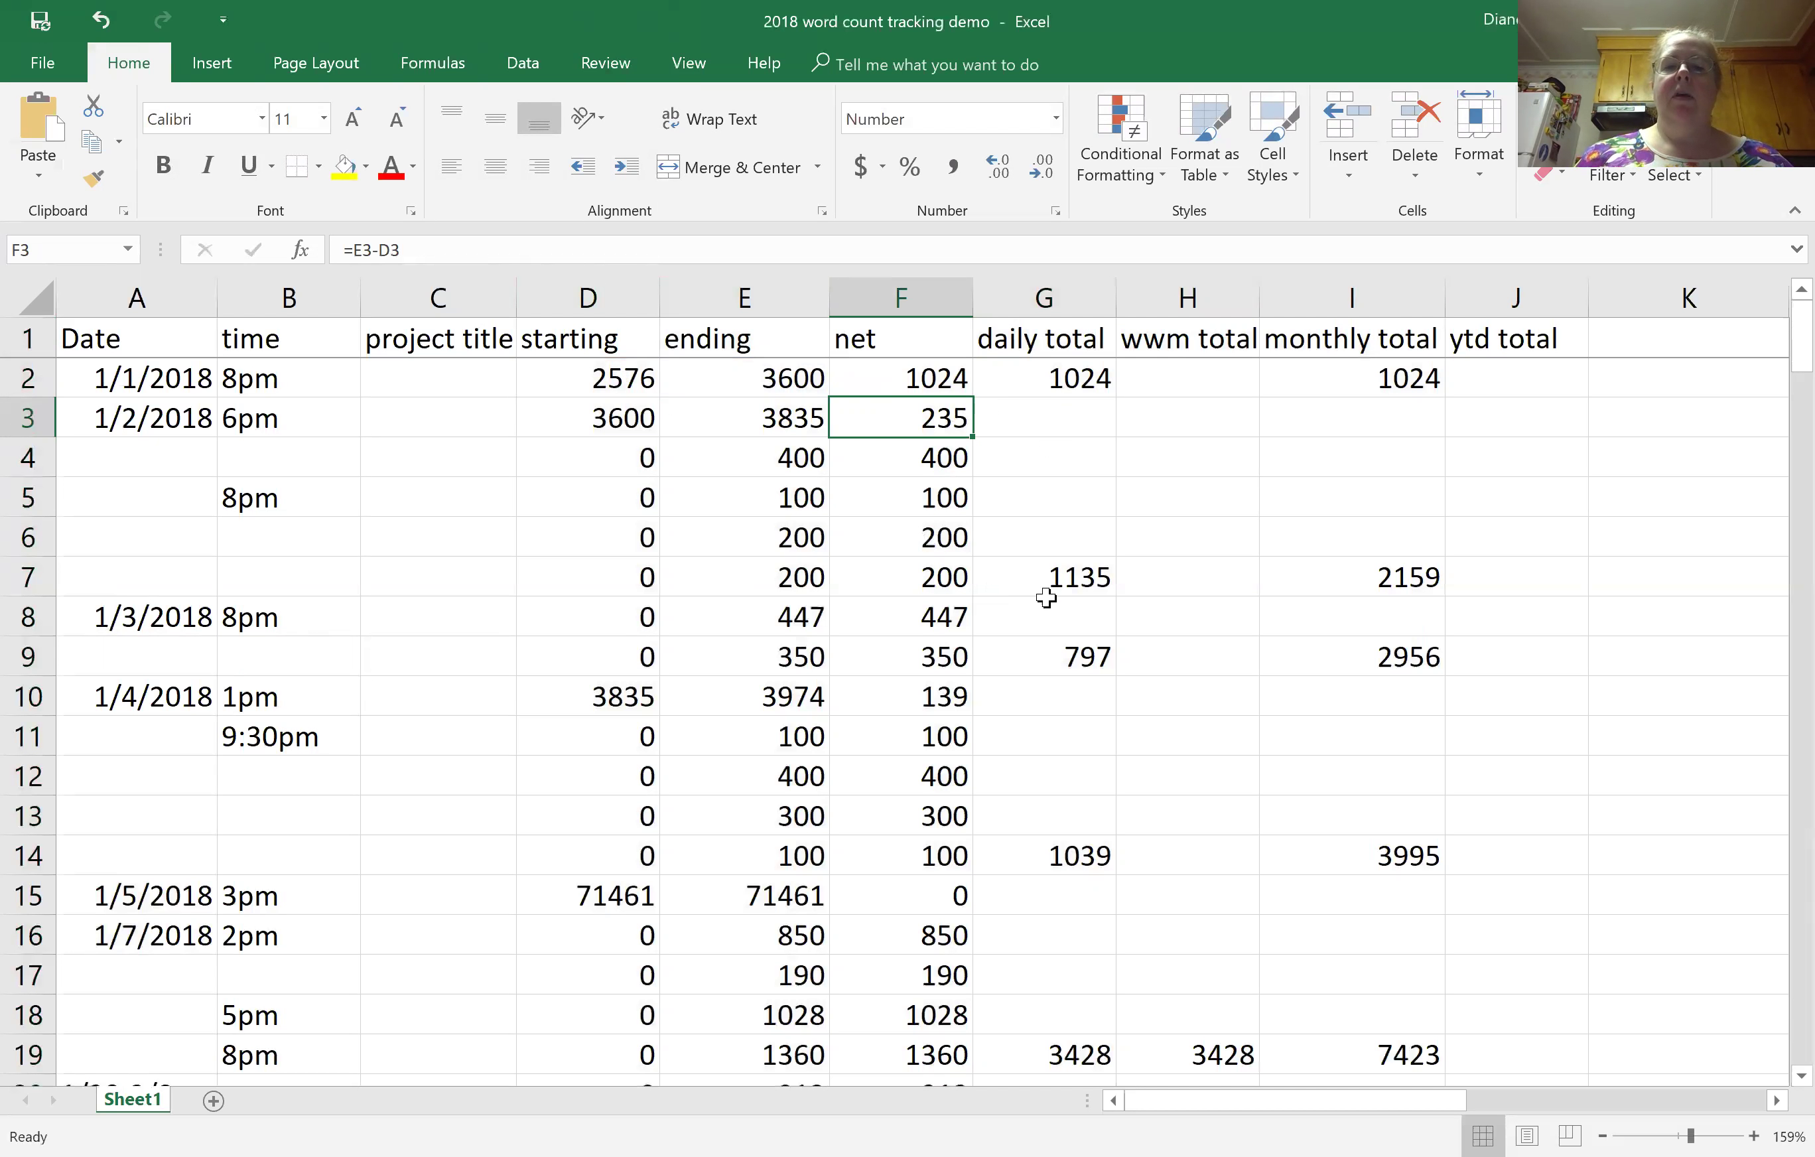
{"action": "left_click", "coordinate": [1064, 375]}
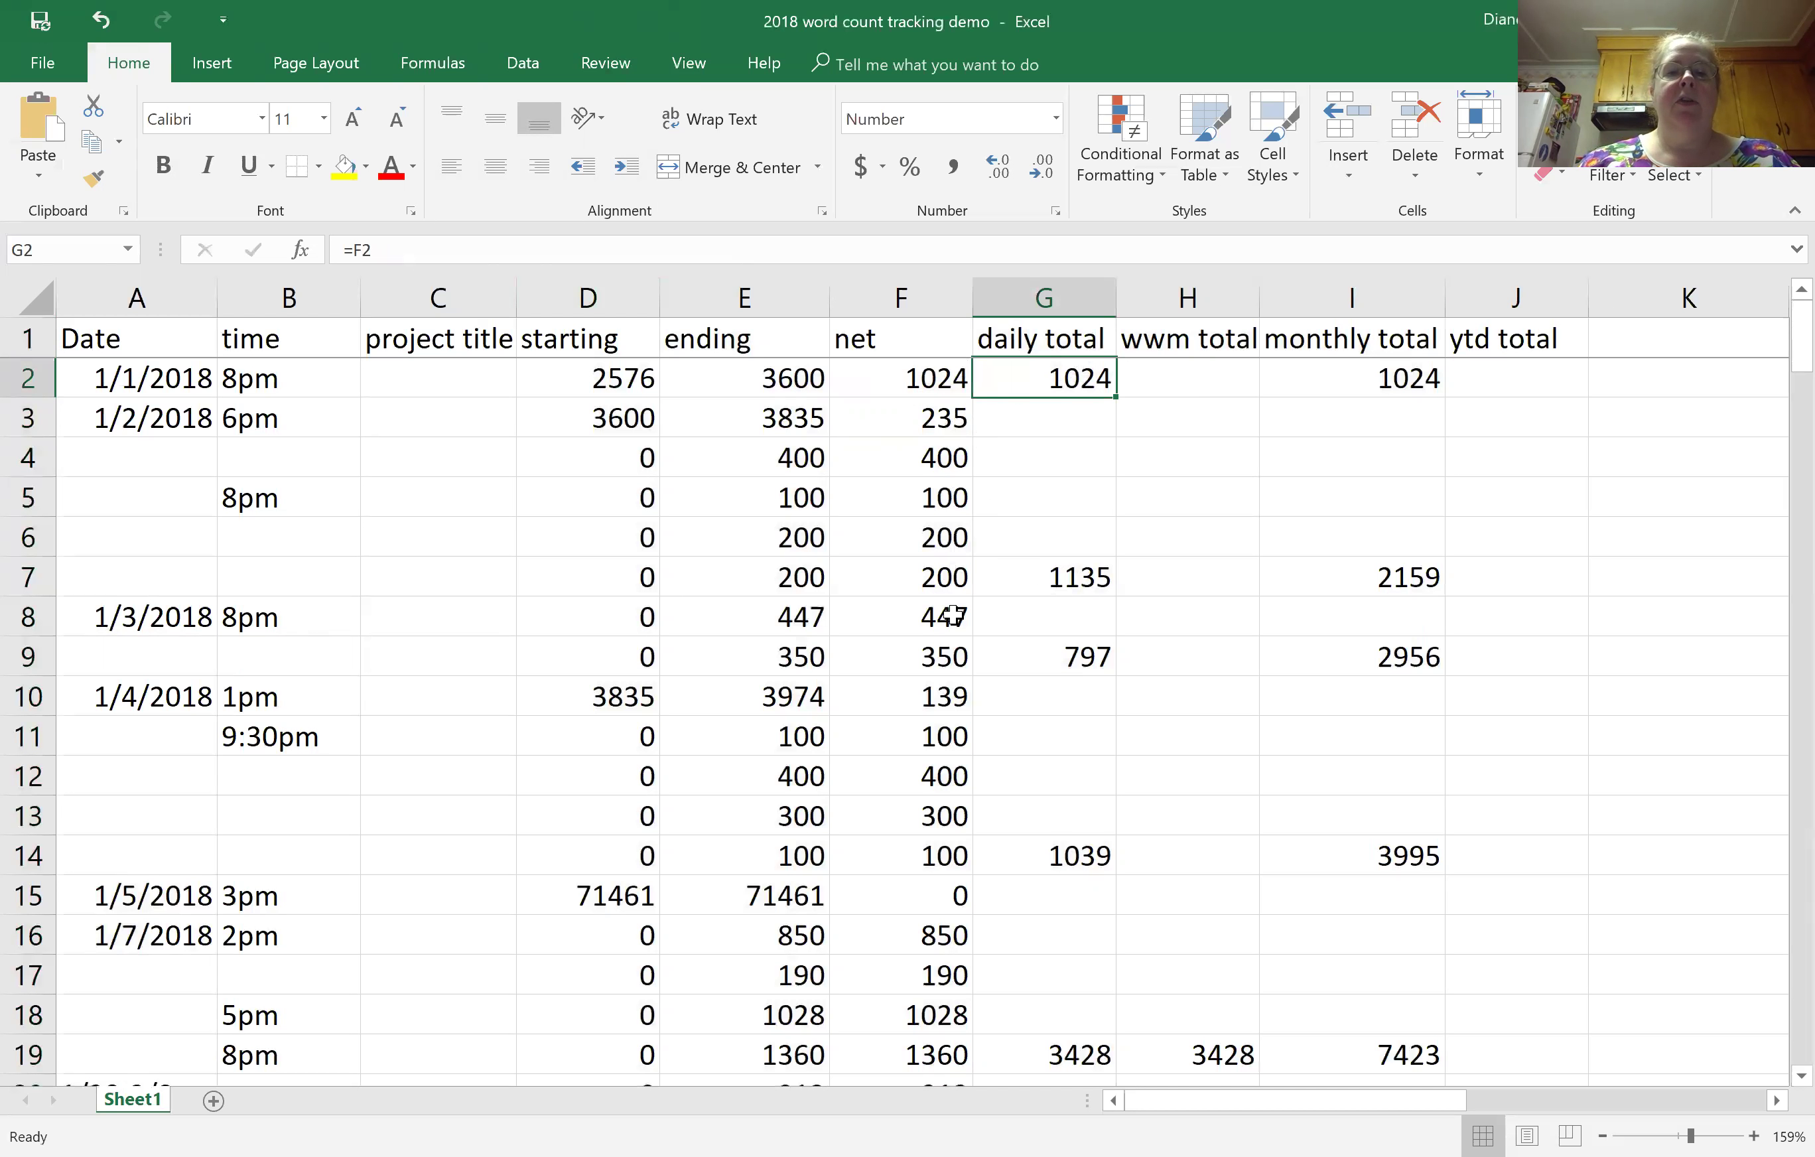
Step: Change G7's daily total to =SUM(F3:F7), totalling 1/2/2018's net counts to 1135
{"action": "left_click", "coordinate": [1077, 583]}
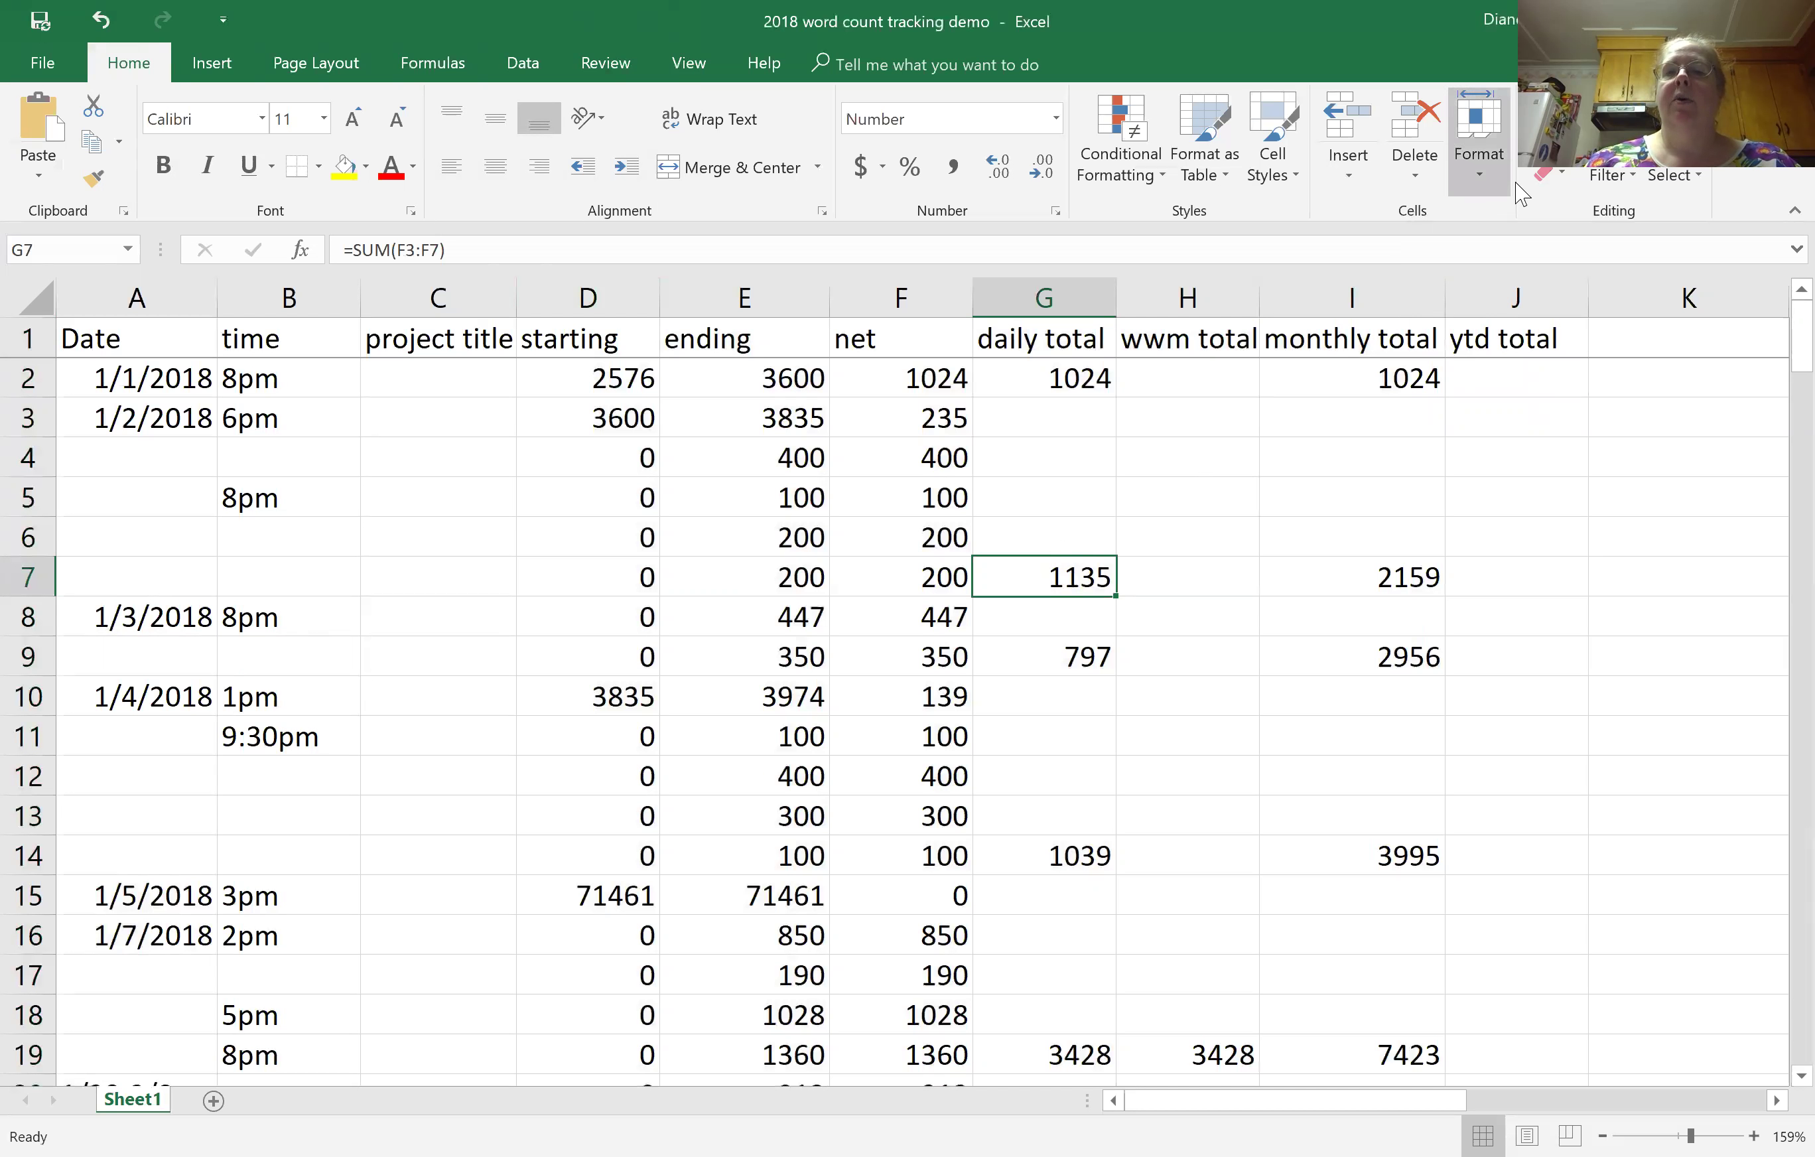
{"action": "key", "text": "F2"}
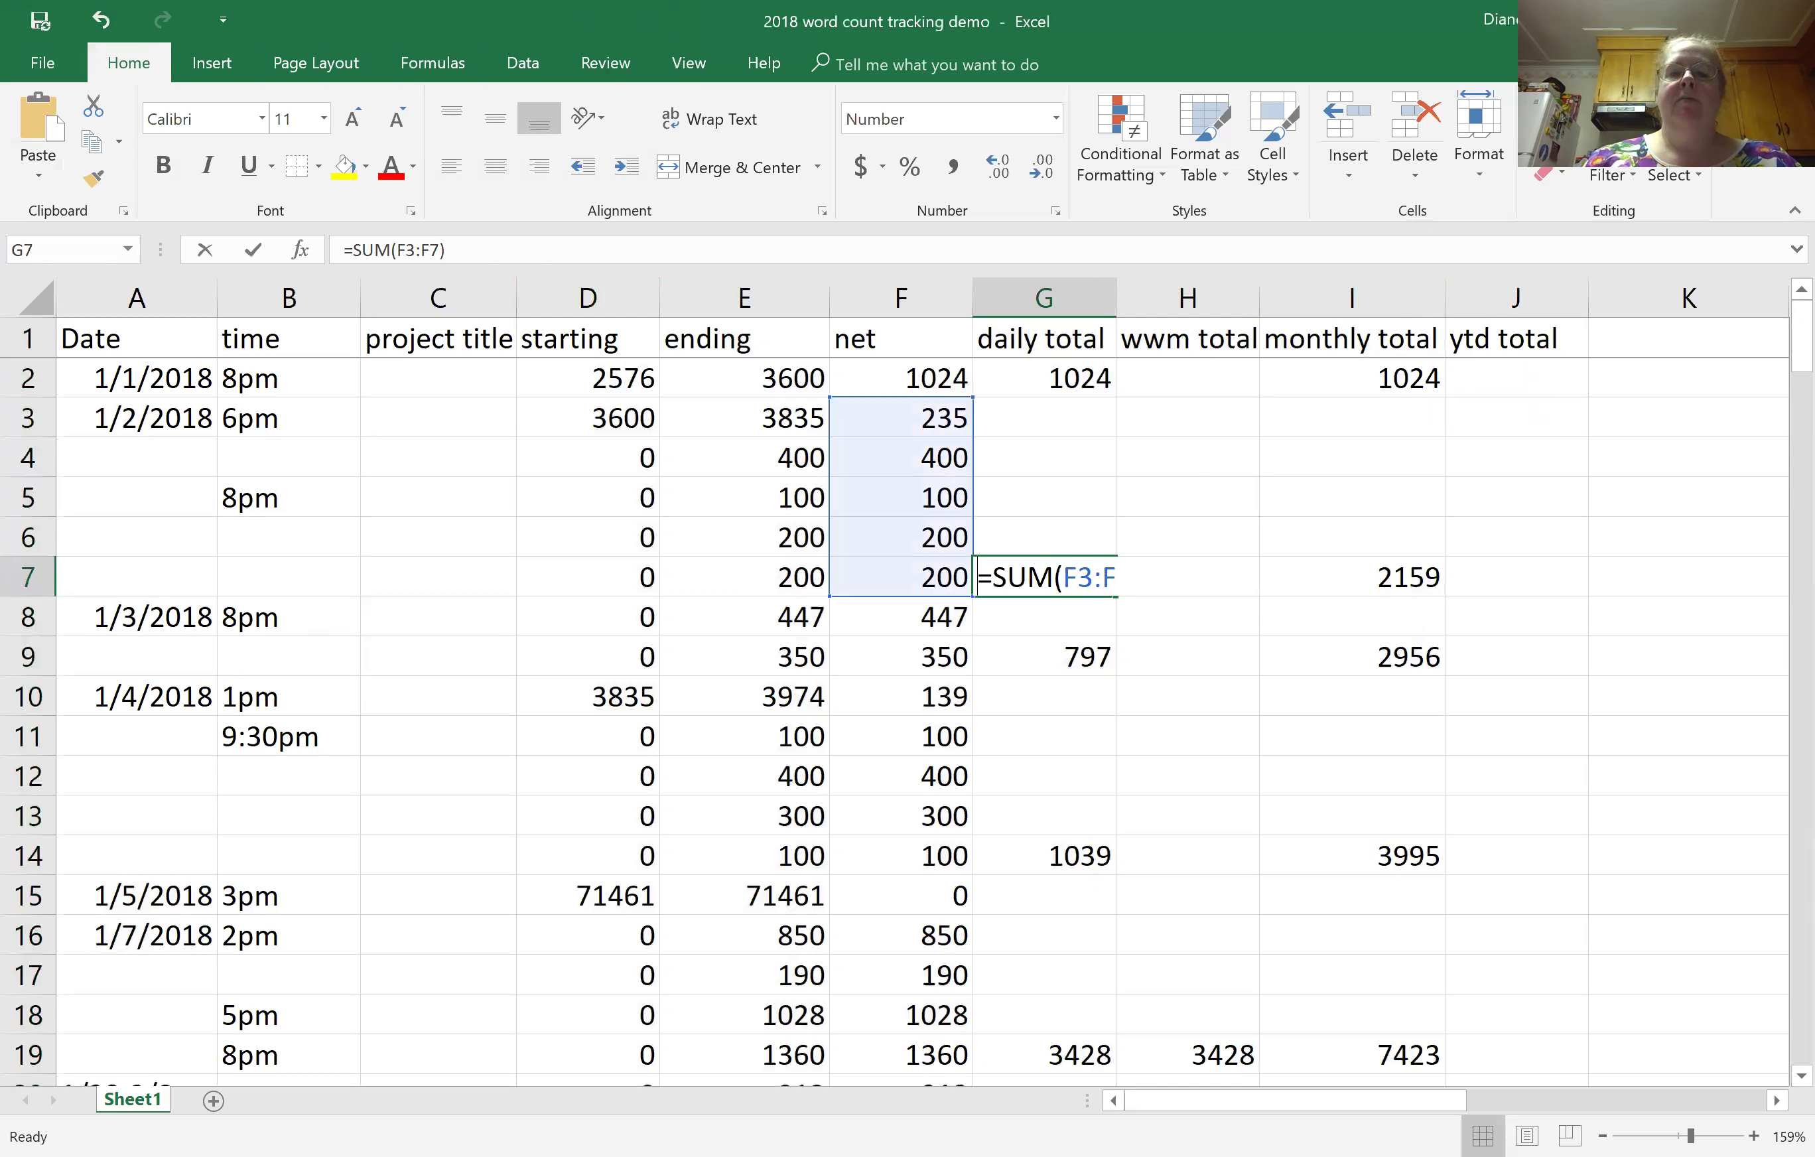
{"action": "left_click_drag", "start_coordinate": [587, 577], "coordinate": [901, 577]}
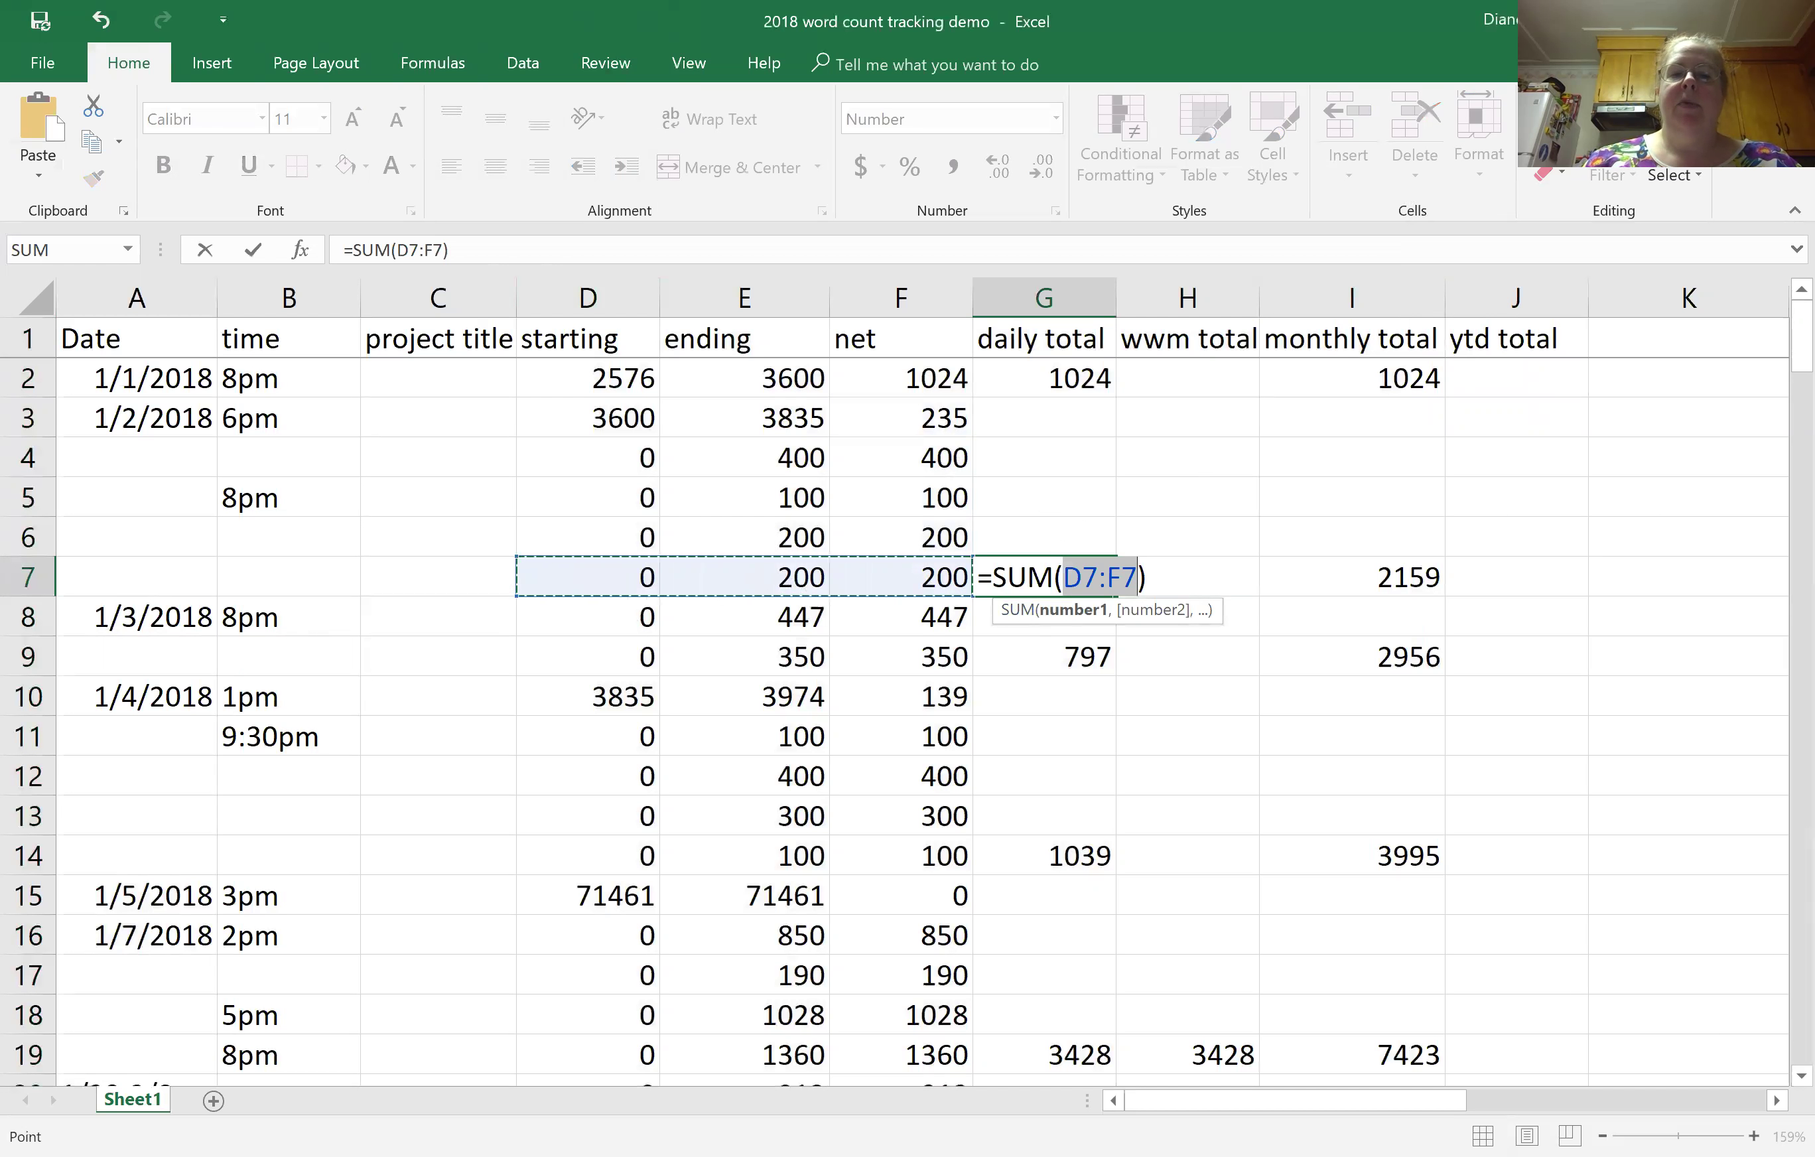
{"action": "left_click", "coordinate": [936, 579]}
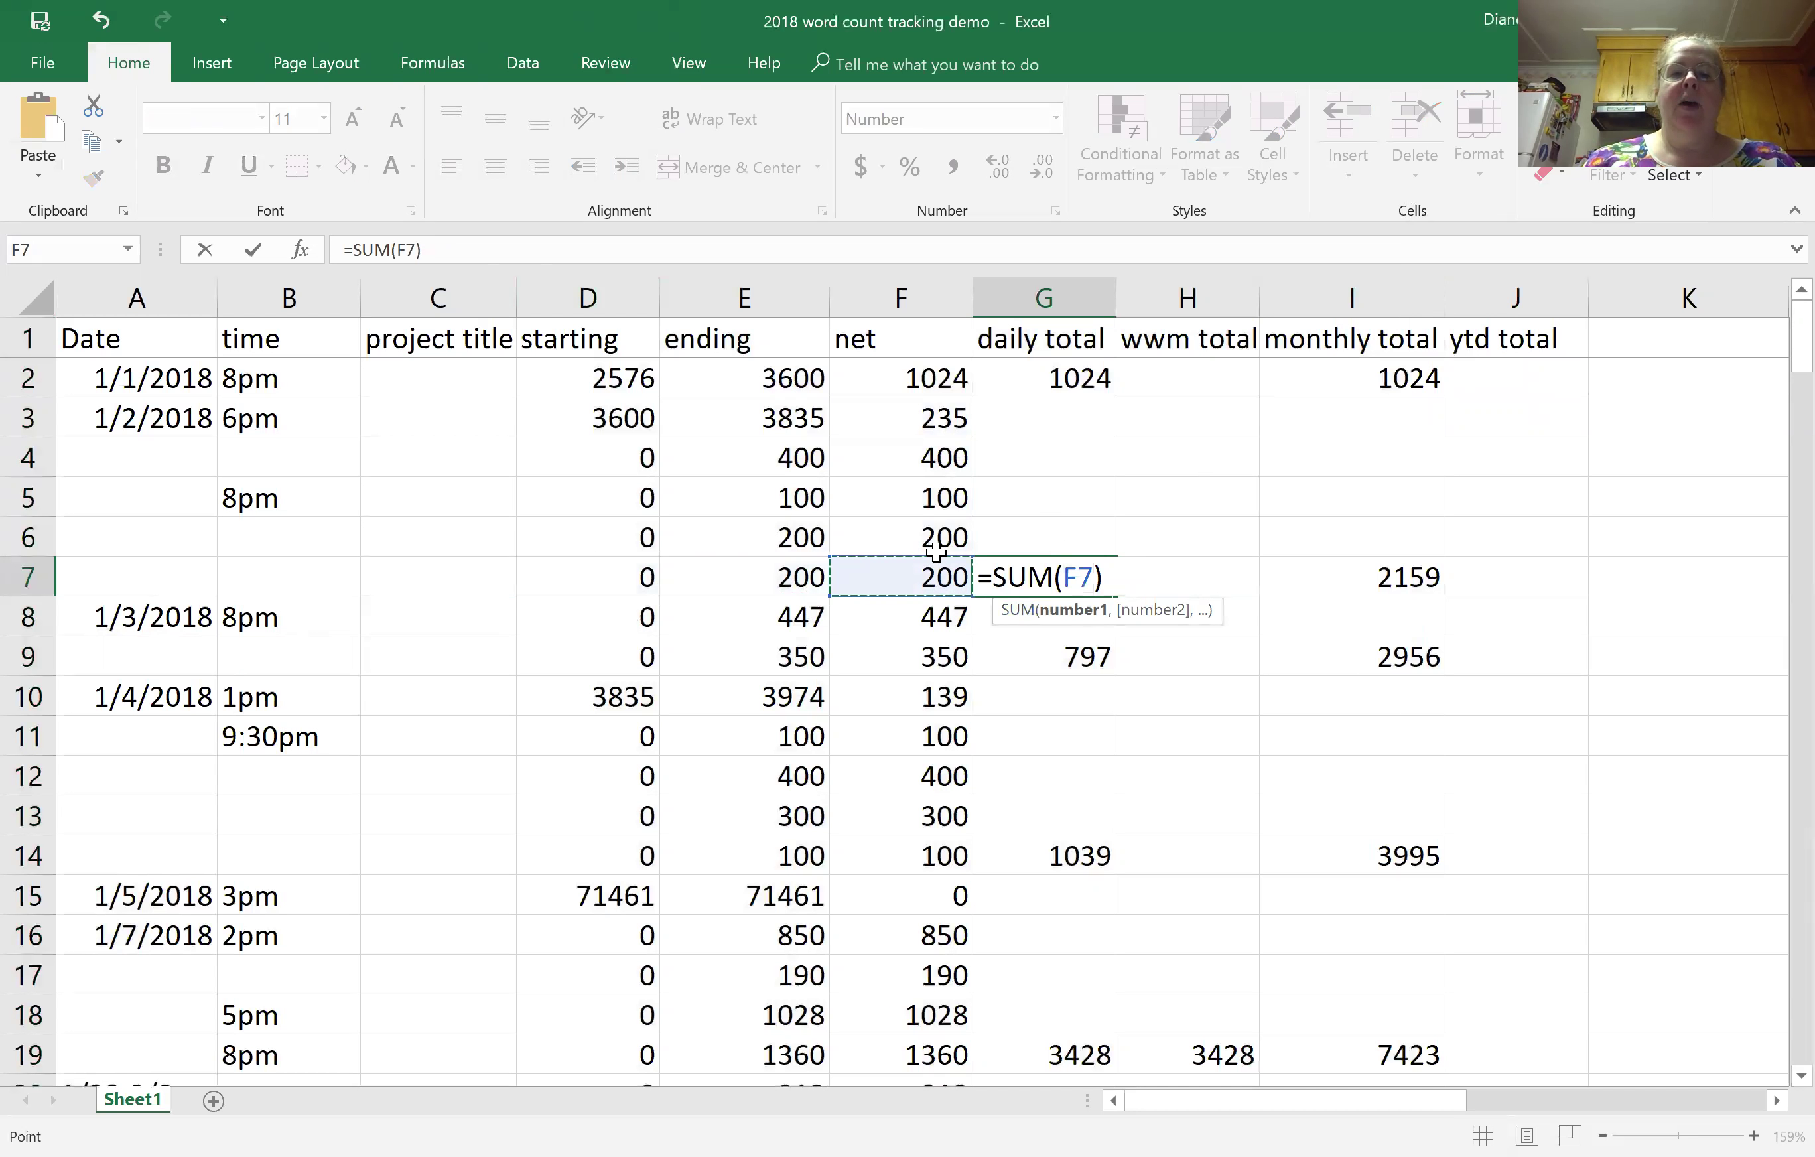
{"action": "left_click_drag", "start_coordinate": [936, 552], "coordinate": [946, 419]}
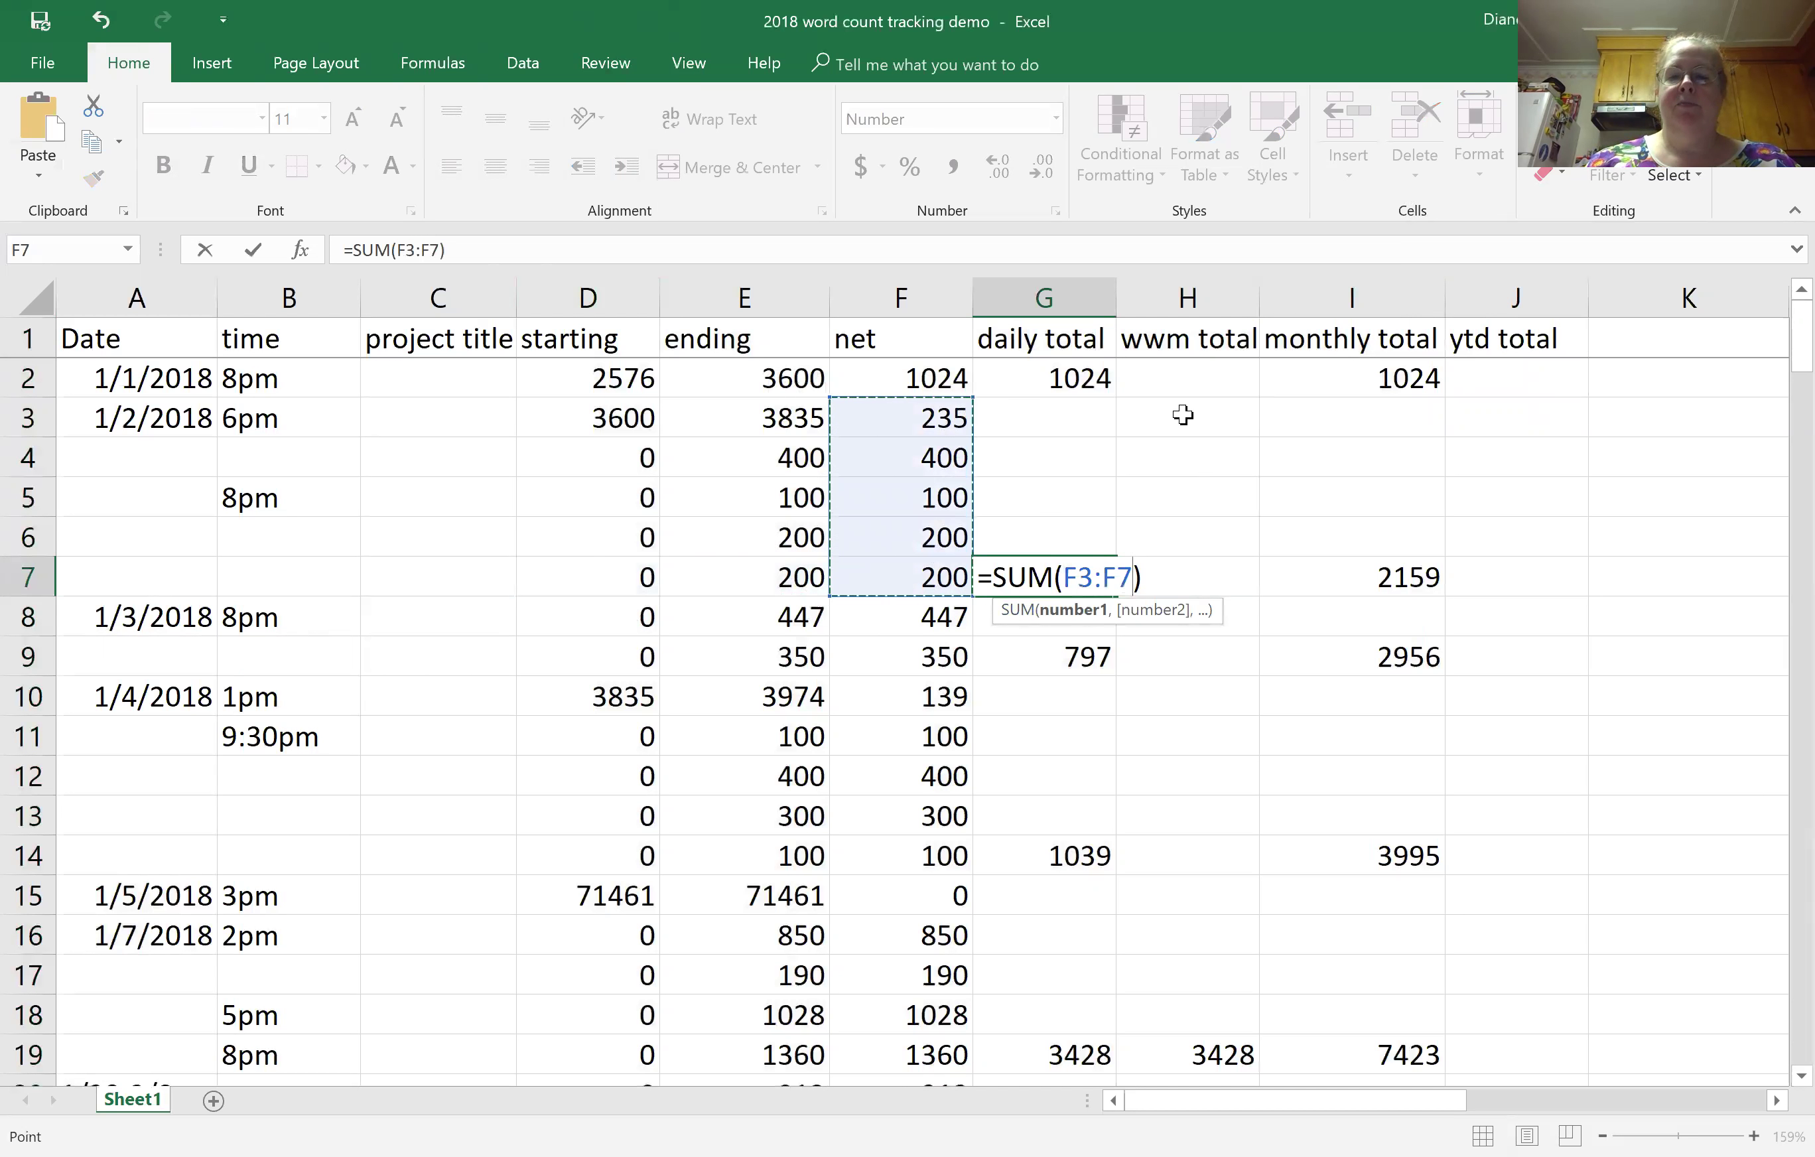
{"action": "key", "text": "Return"}
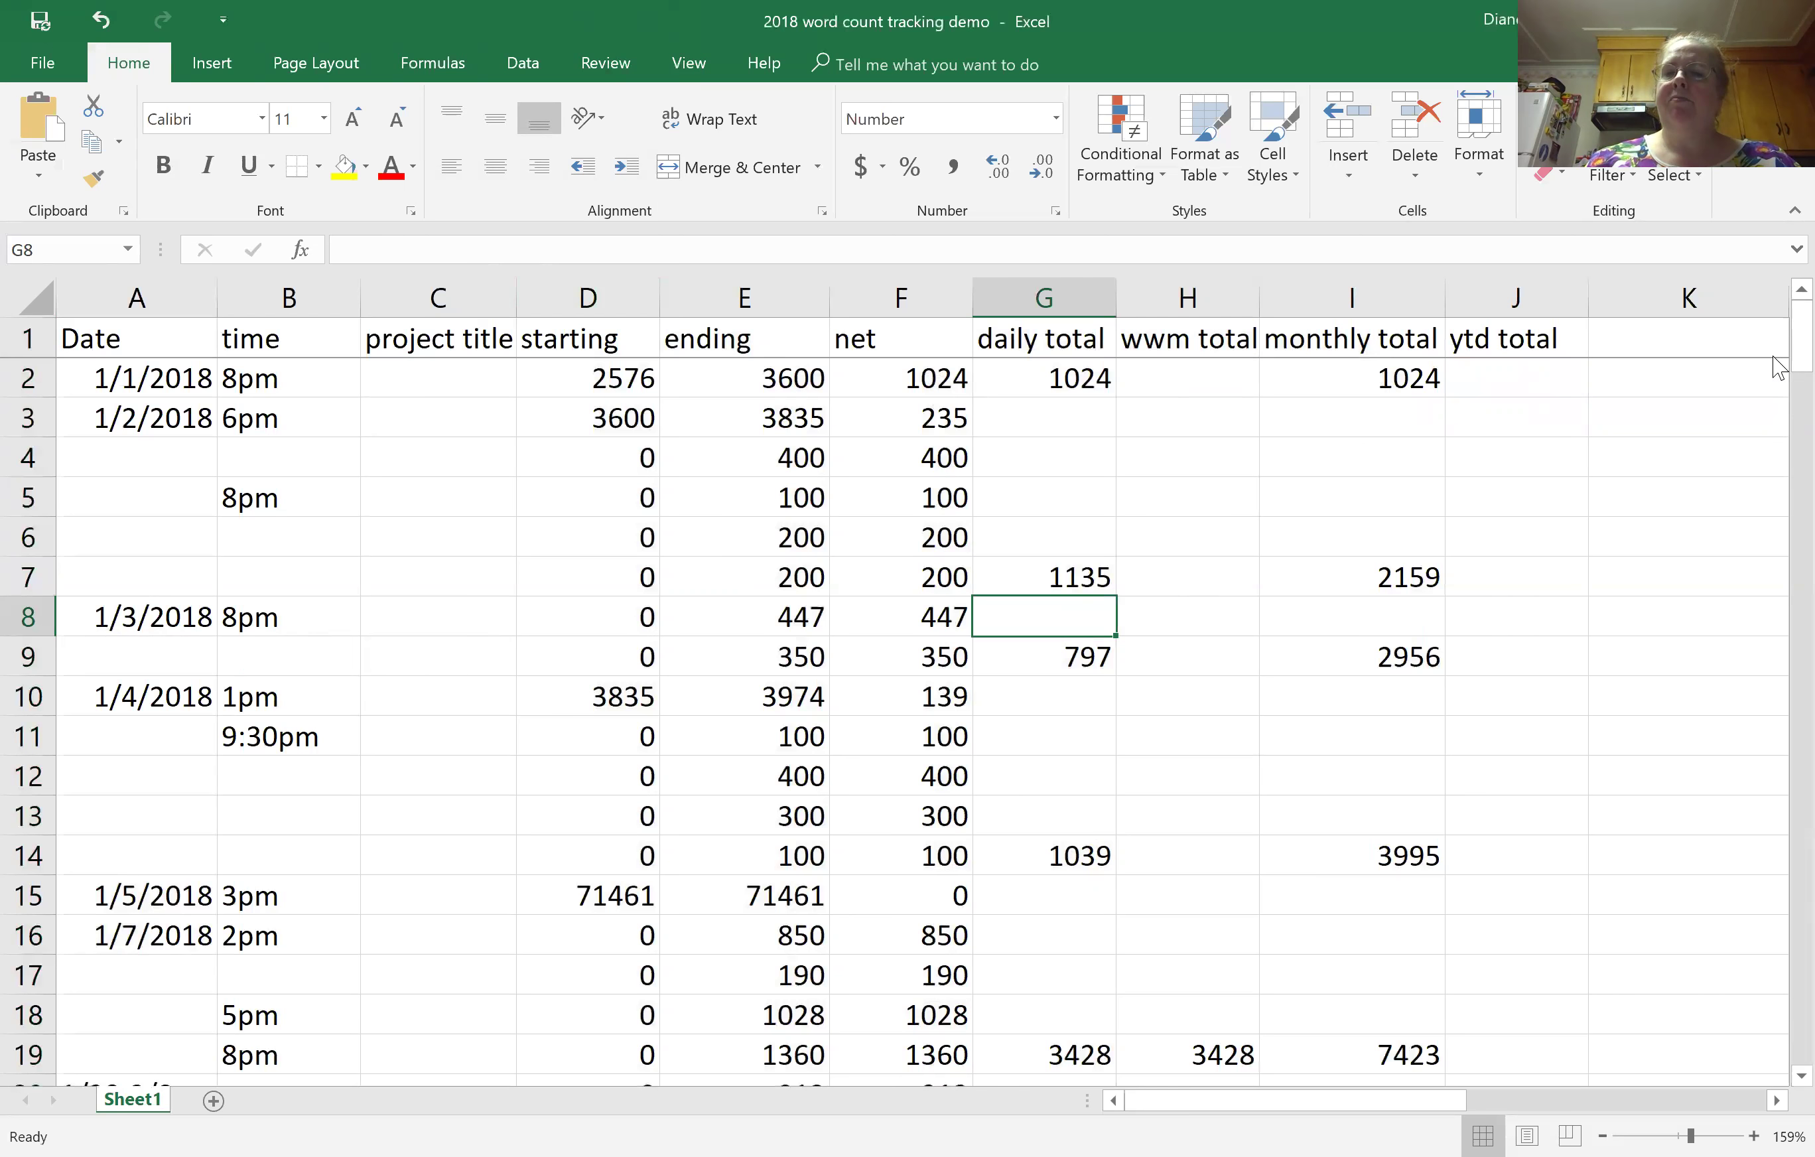
Step: Scroll down to row 137 and check J137's year-to-date formula =SUM(F2:F137), giving 90079
{"action": "left_click_drag", "start_coordinate": [1775, 360], "coordinate": [1774, 430]}
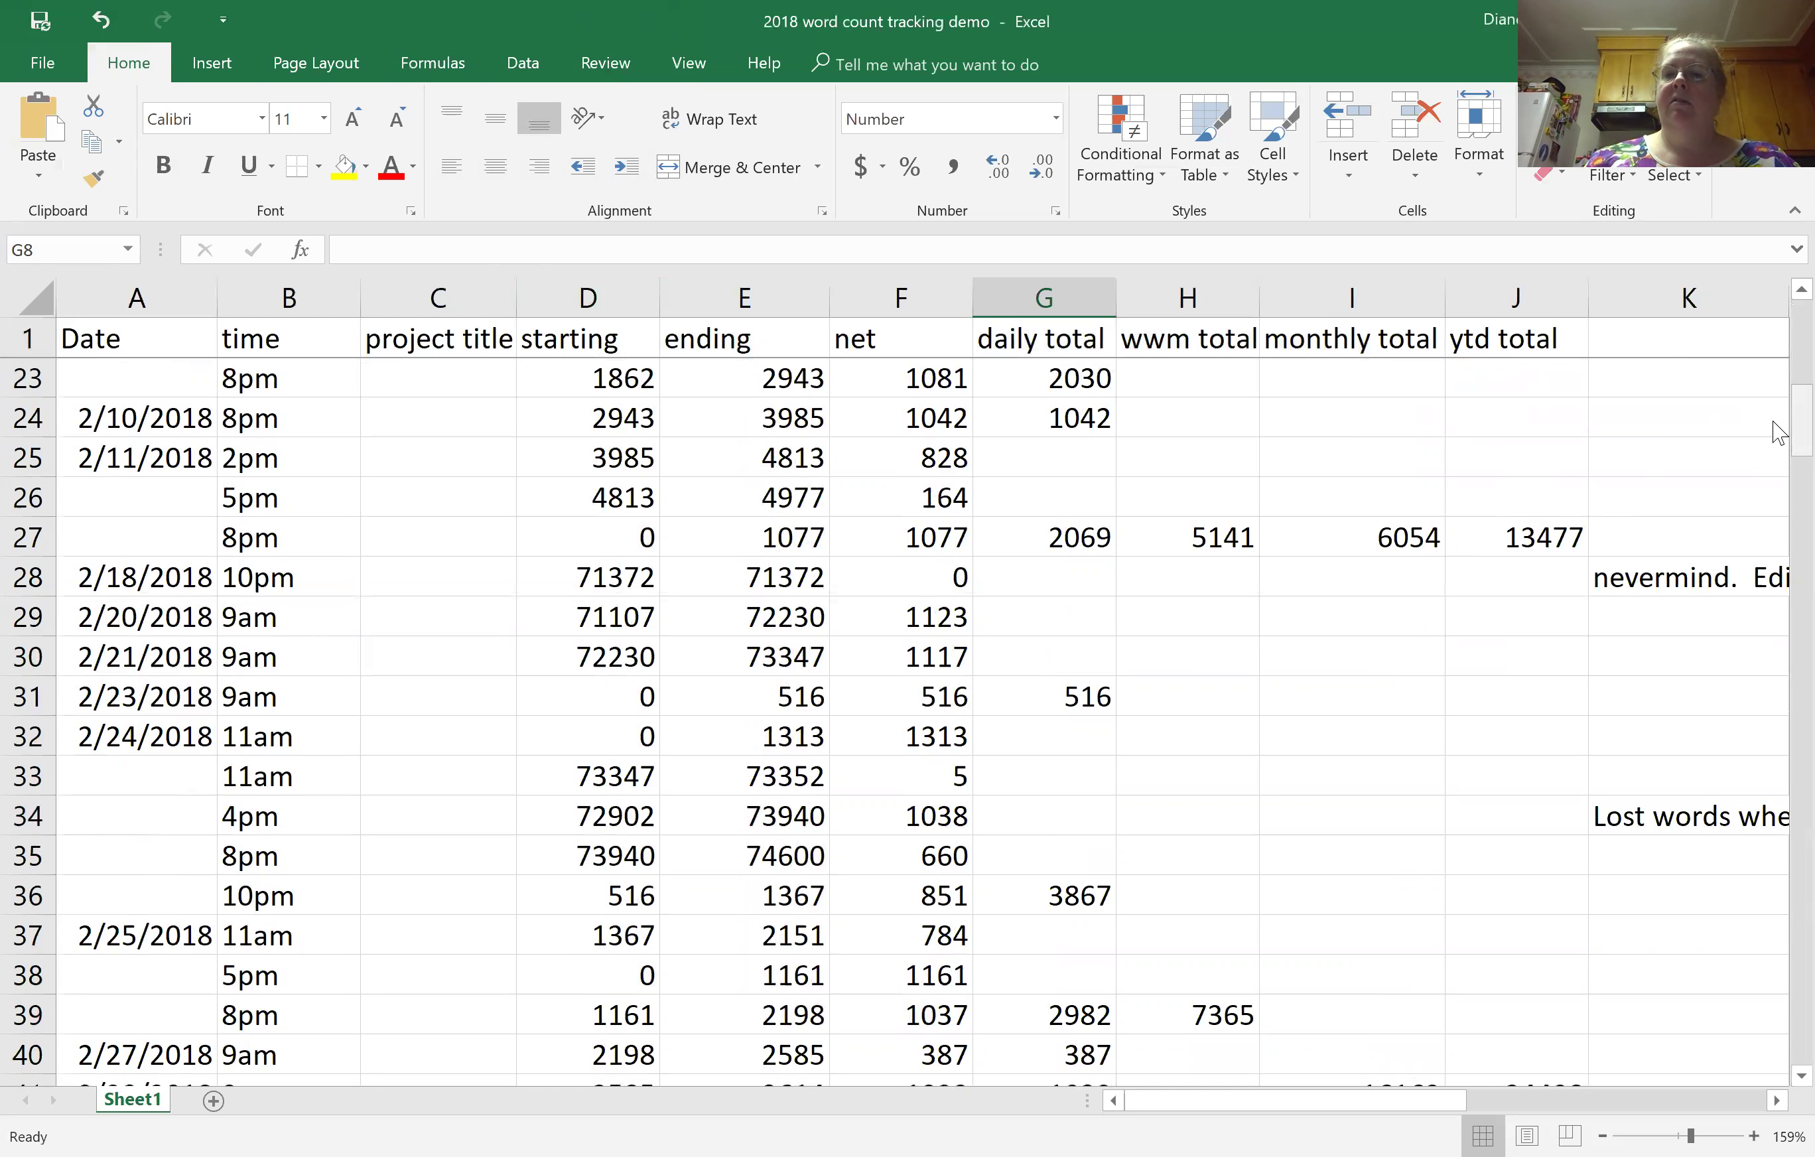
{"action": "left_click_drag", "start_coordinate": [1780, 433], "coordinate": [1749, 821]}
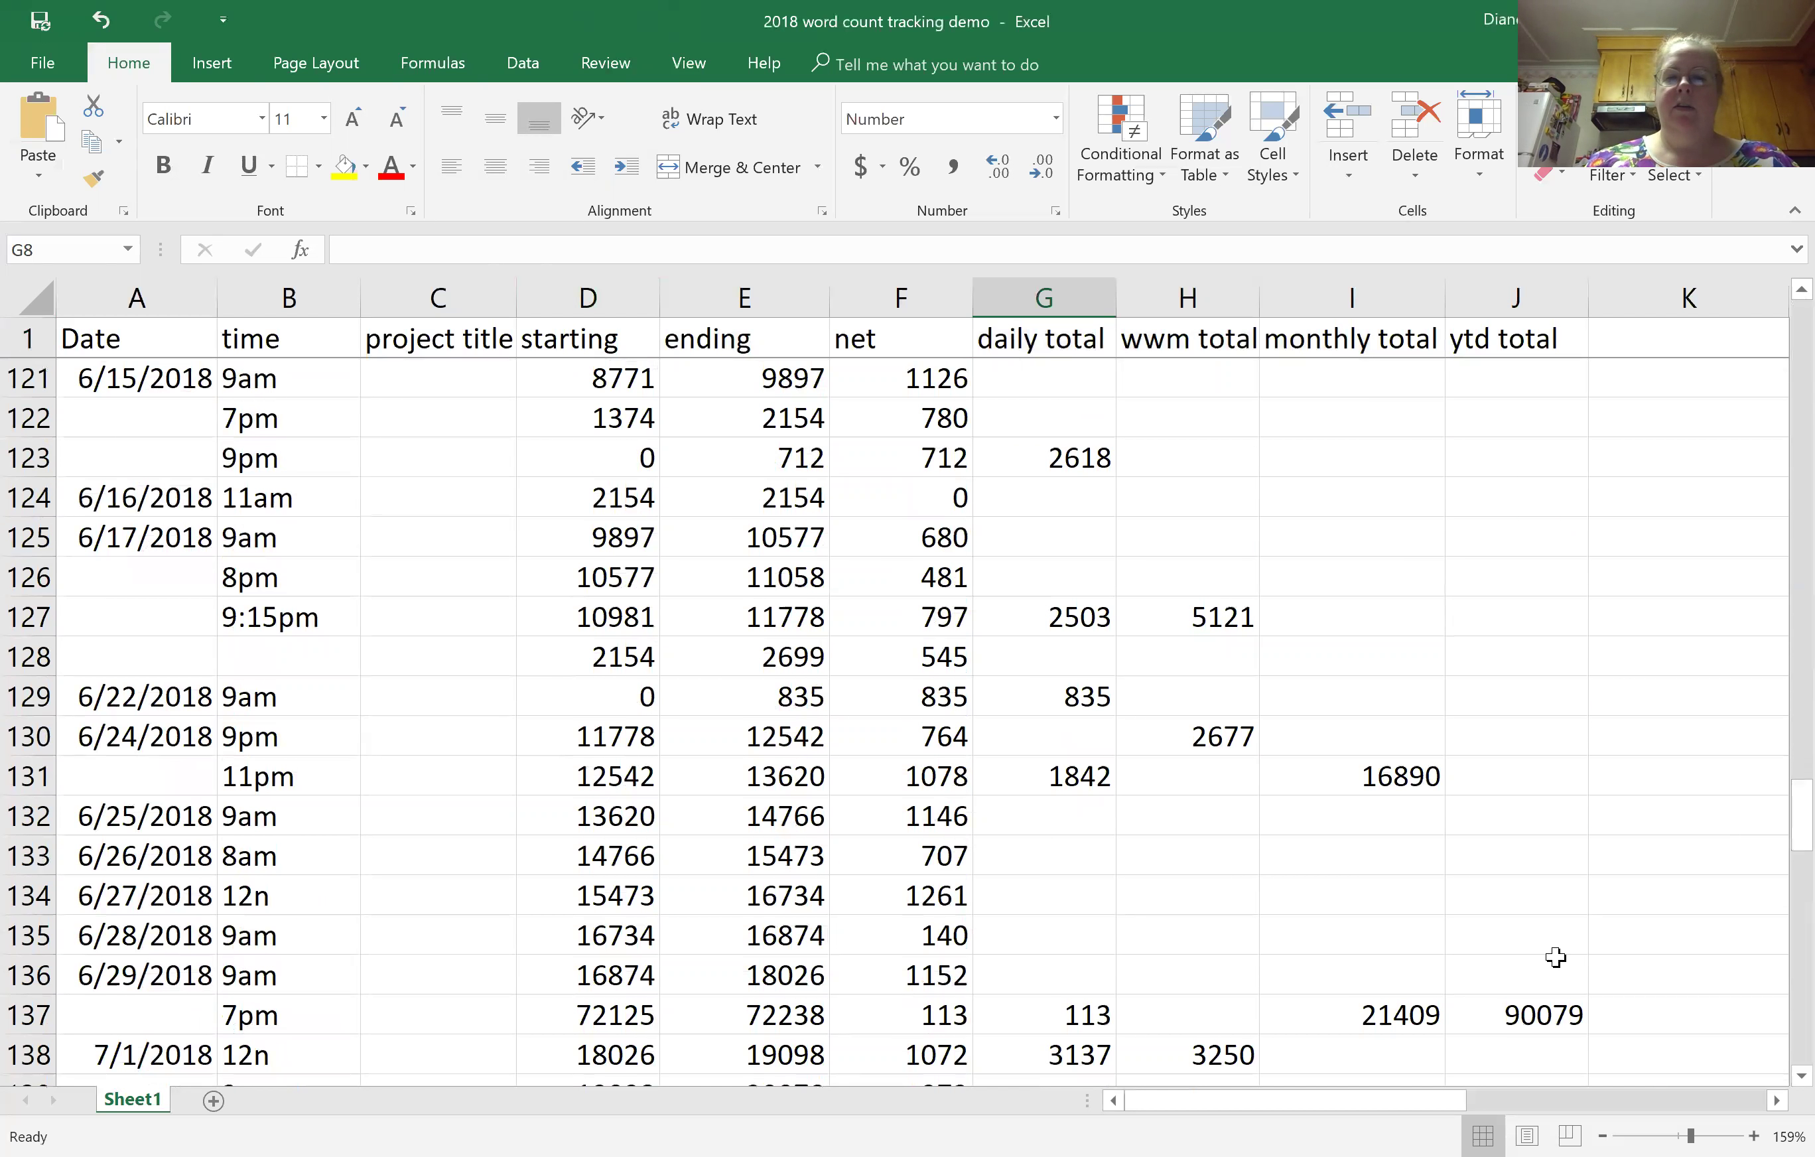
{"action": "left_click", "coordinate": [1545, 1018]}
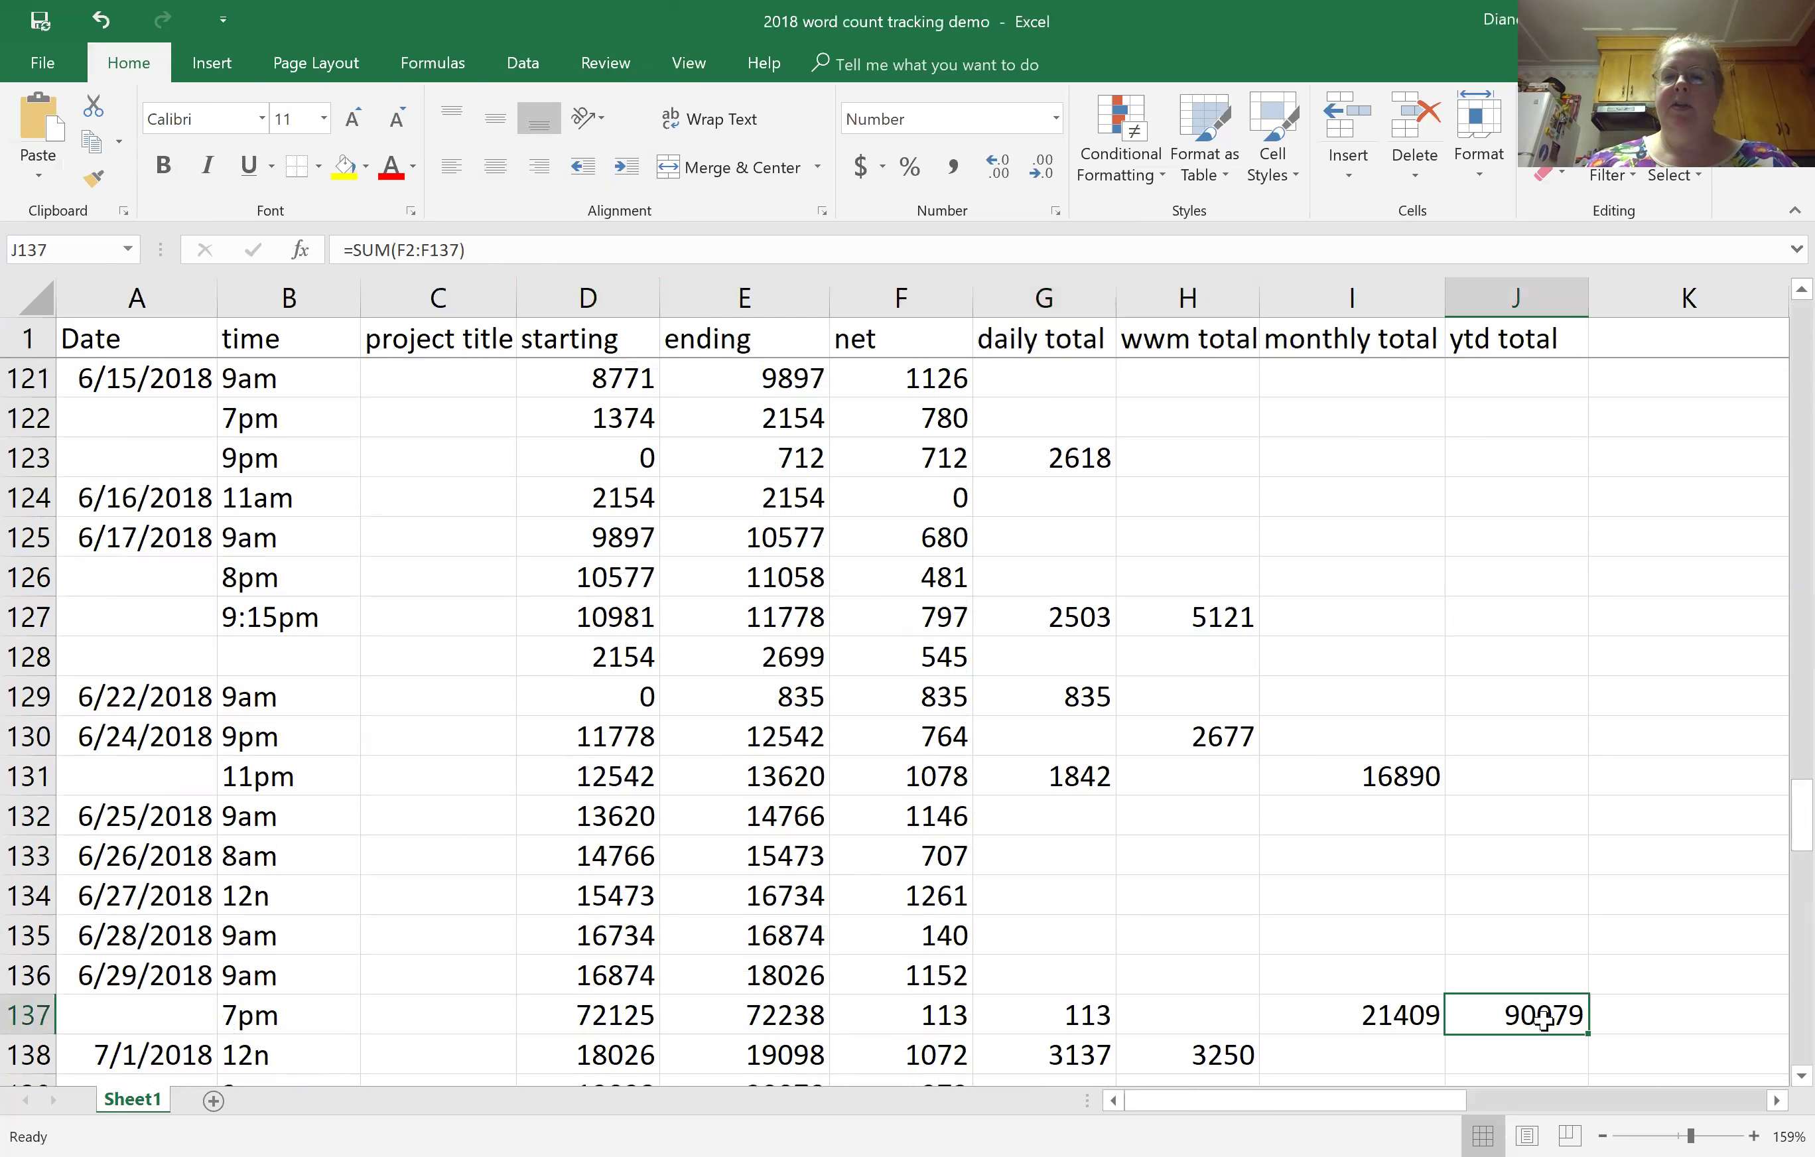